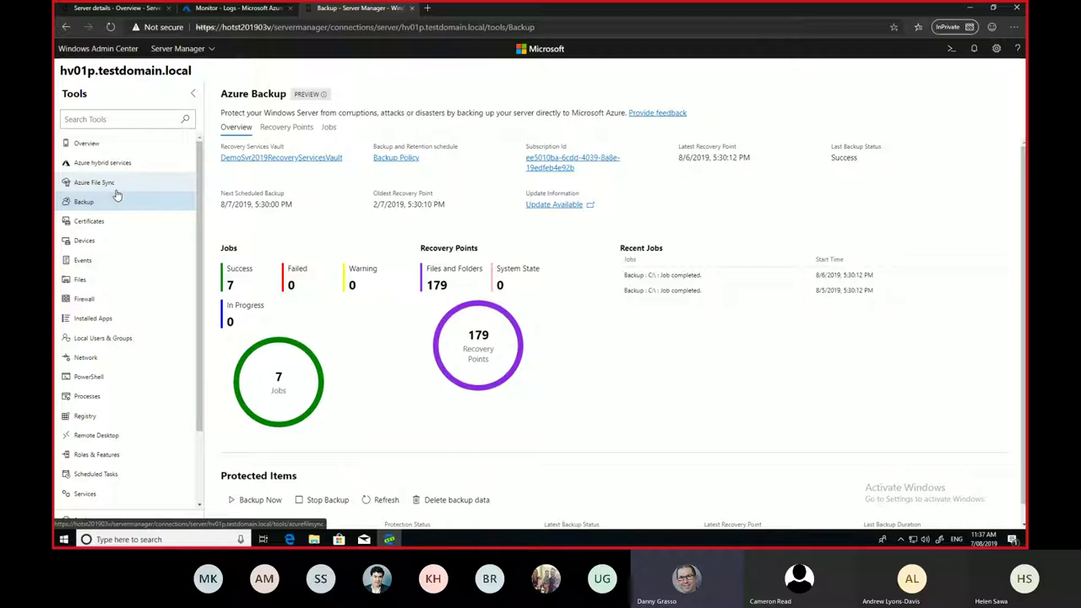
Open the server's System event log and filter its records by event ID 7036
click(91, 261)
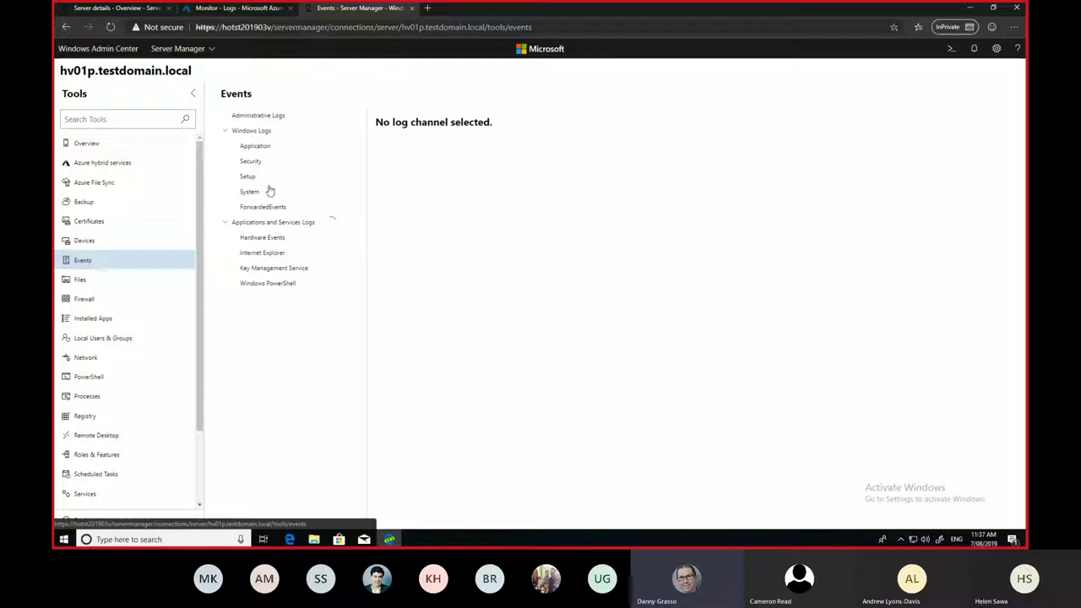
click(257, 147)
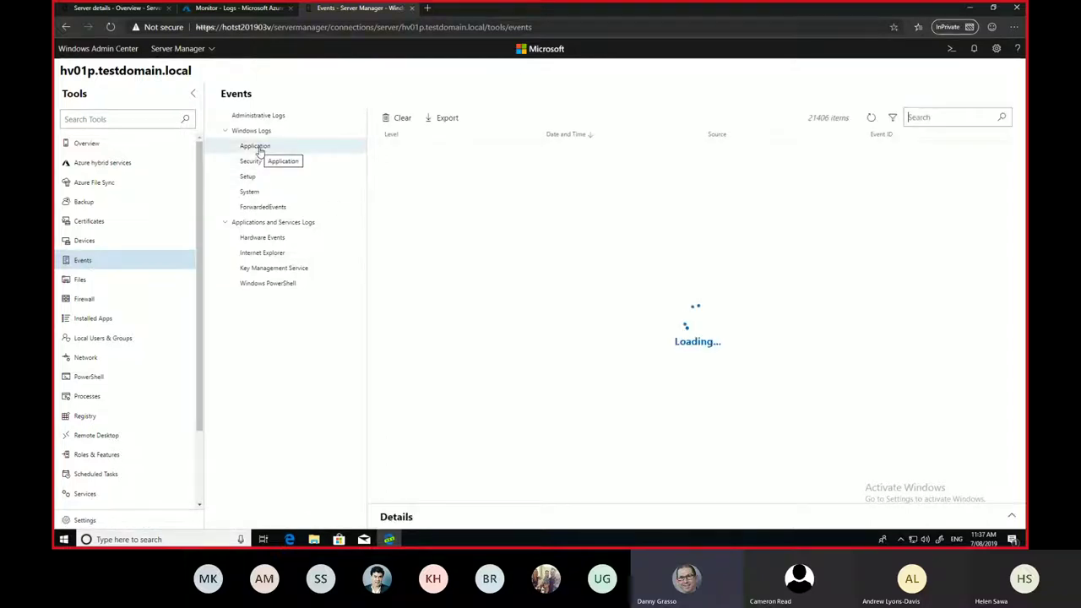
click(254, 195)
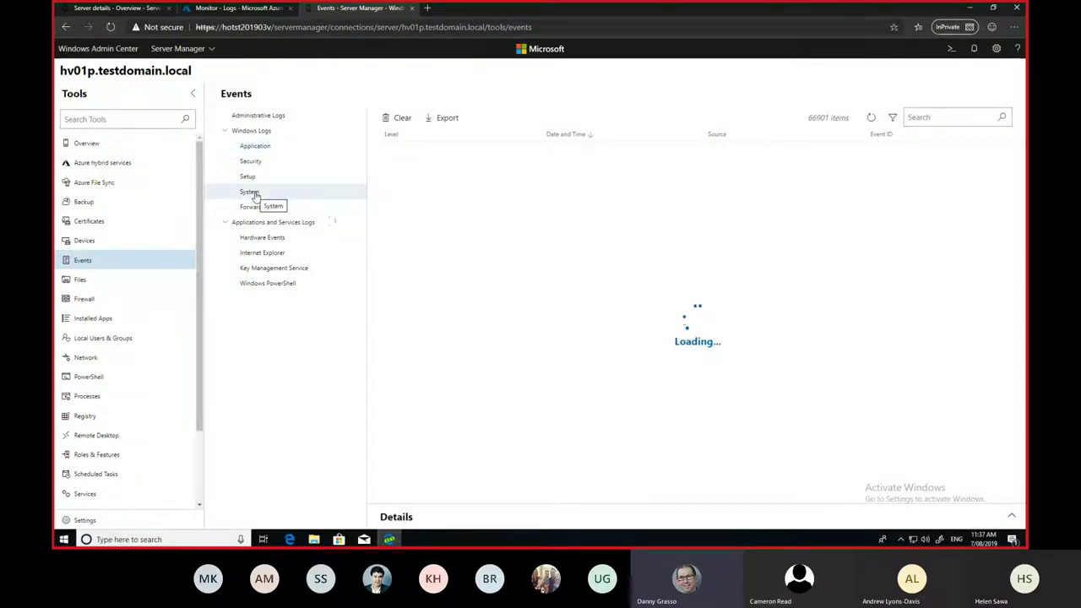
click(892, 118)
click(800, 309)
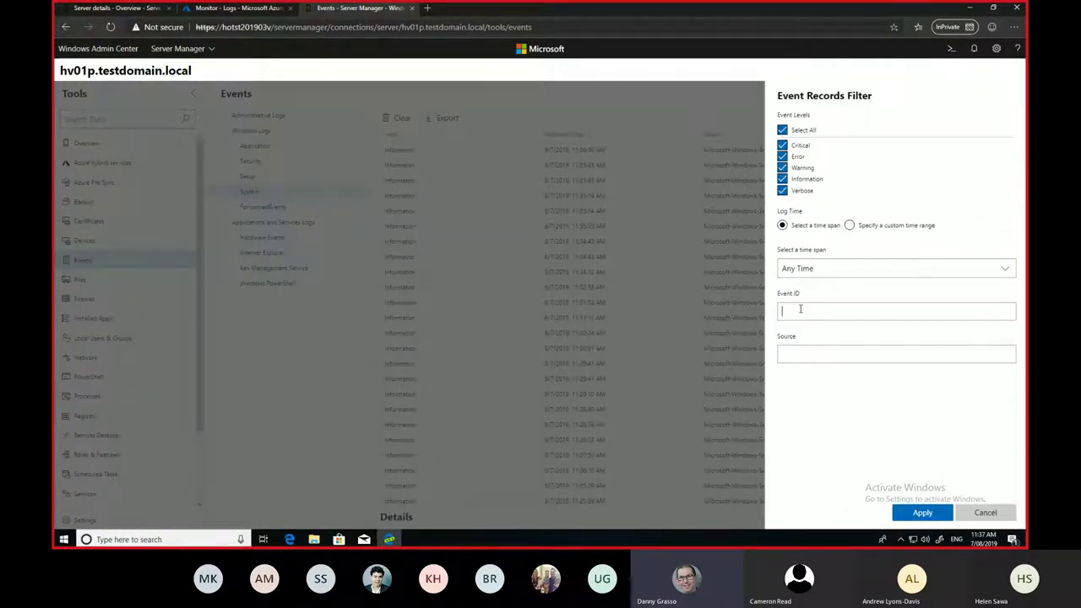
text(7036)
click(921, 513)
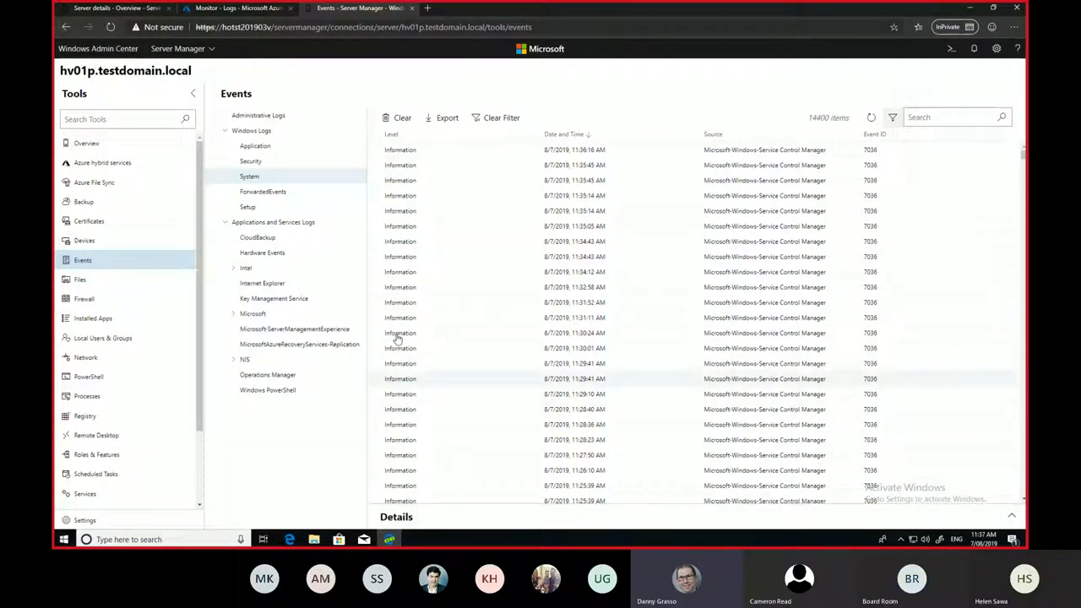
Switch to the CloudBackup event log, clear the existing filter, and filter the records by event ID 14
click(278, 242)
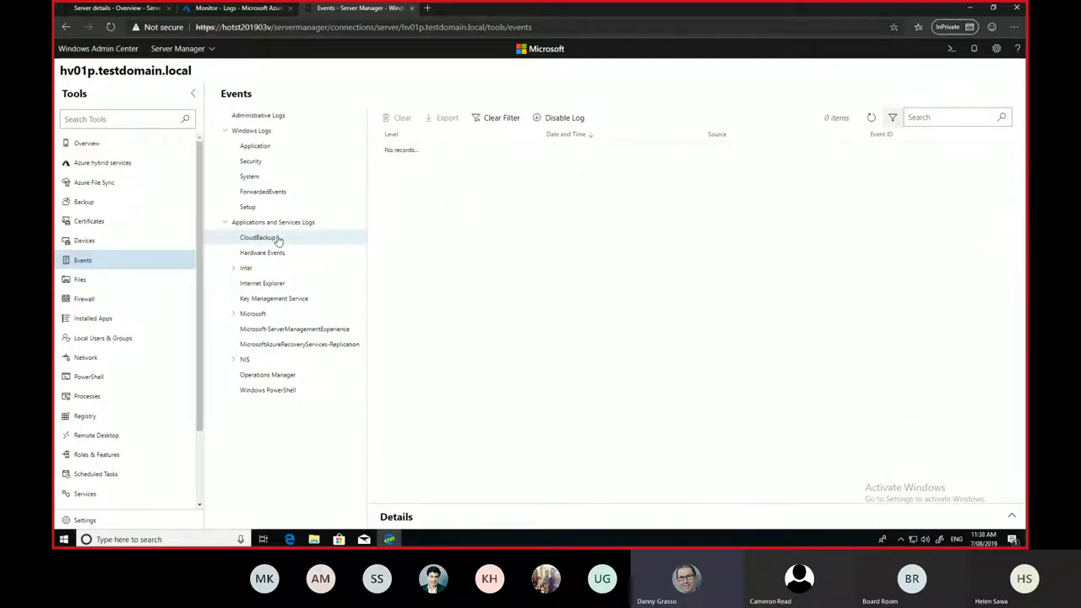
click(504, 119)
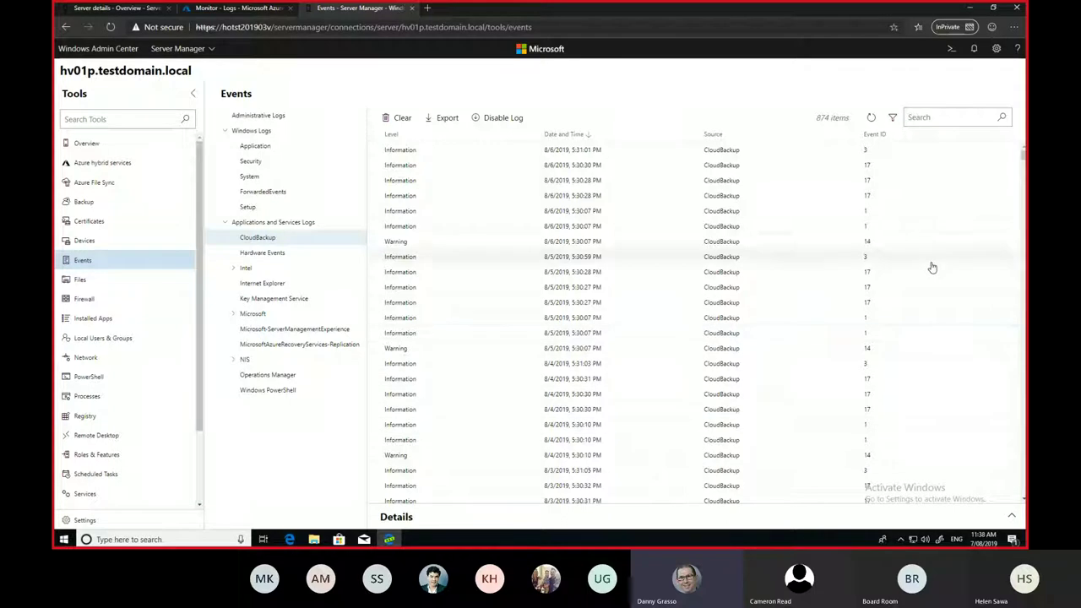
click(891, 118)
click(812, 312)
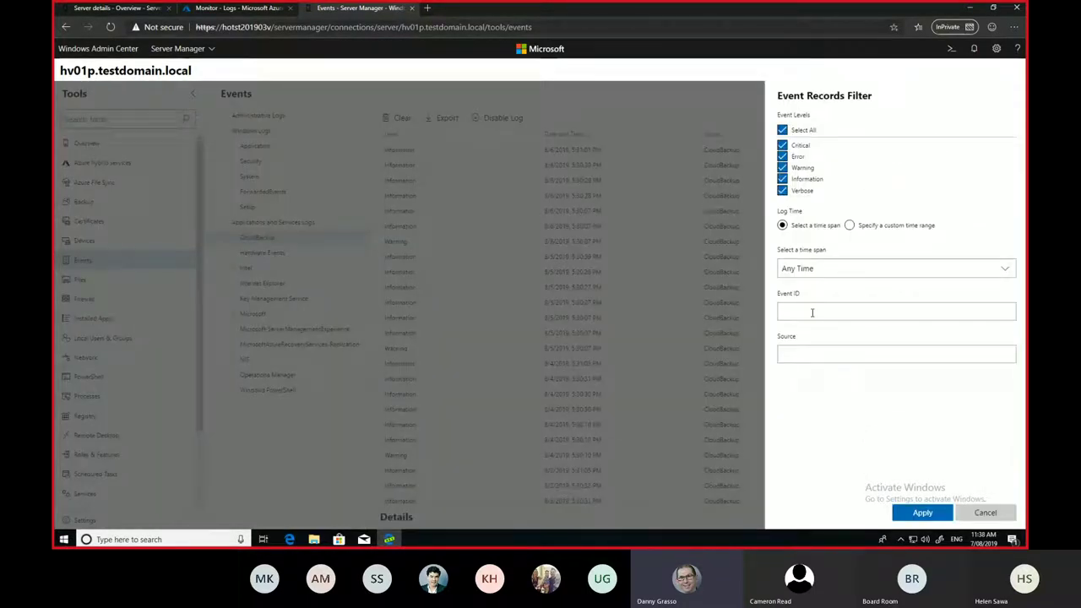
text(14)
click(918, 513)
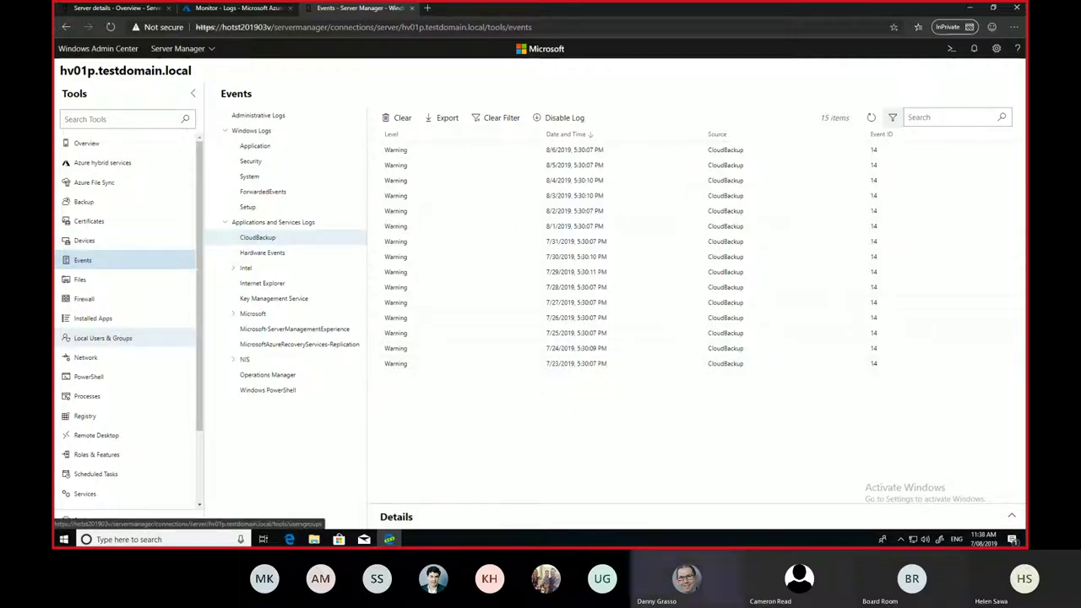
Open the firewall's incoming rules and look through the new rule form without creating a rule
click(98, 301)
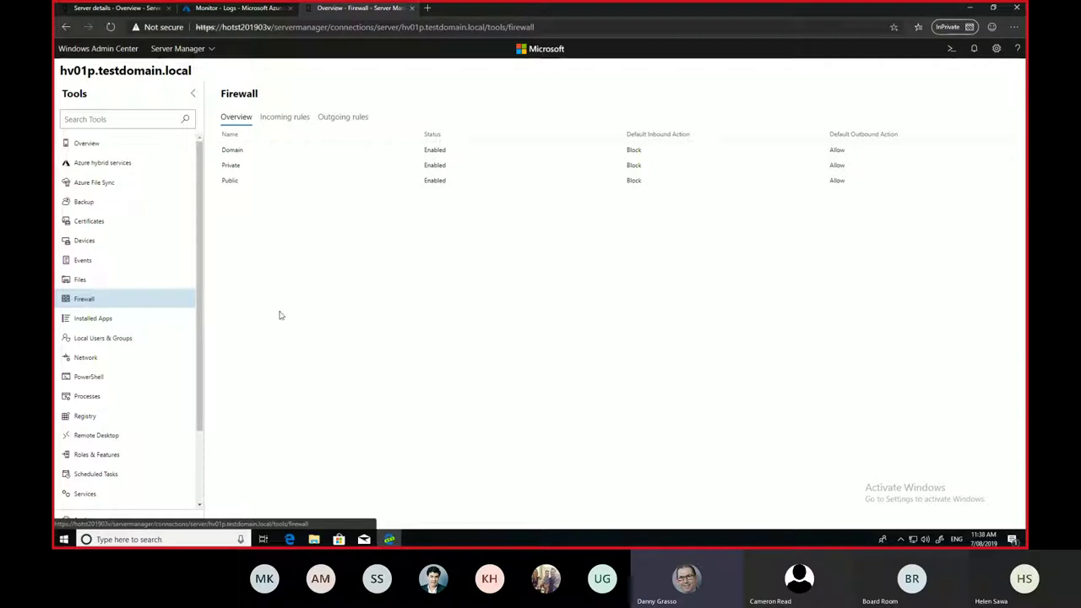
click(300, 119)
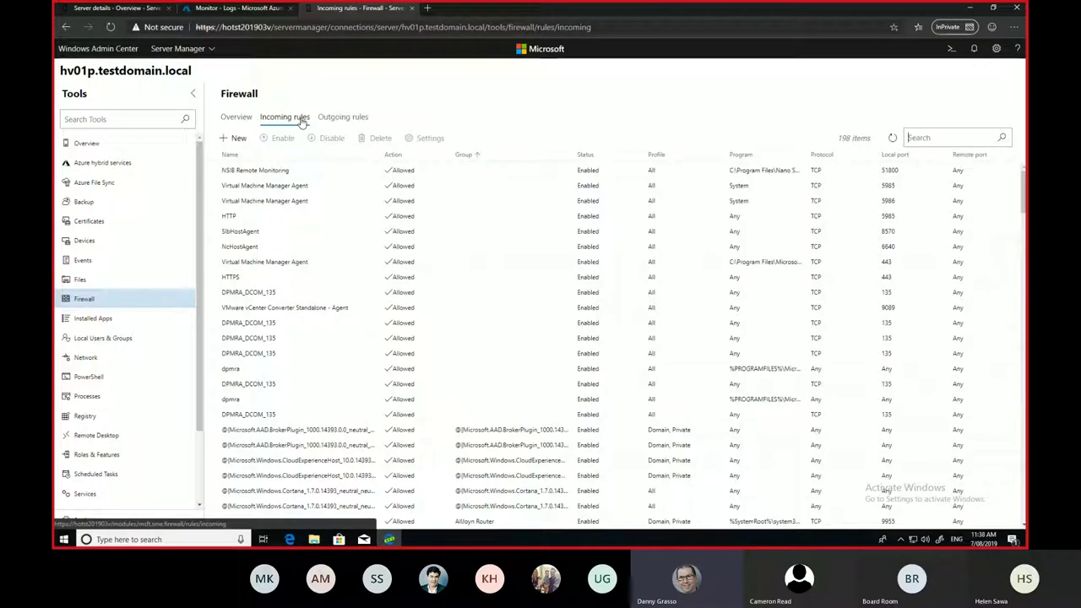
click(230, 138)
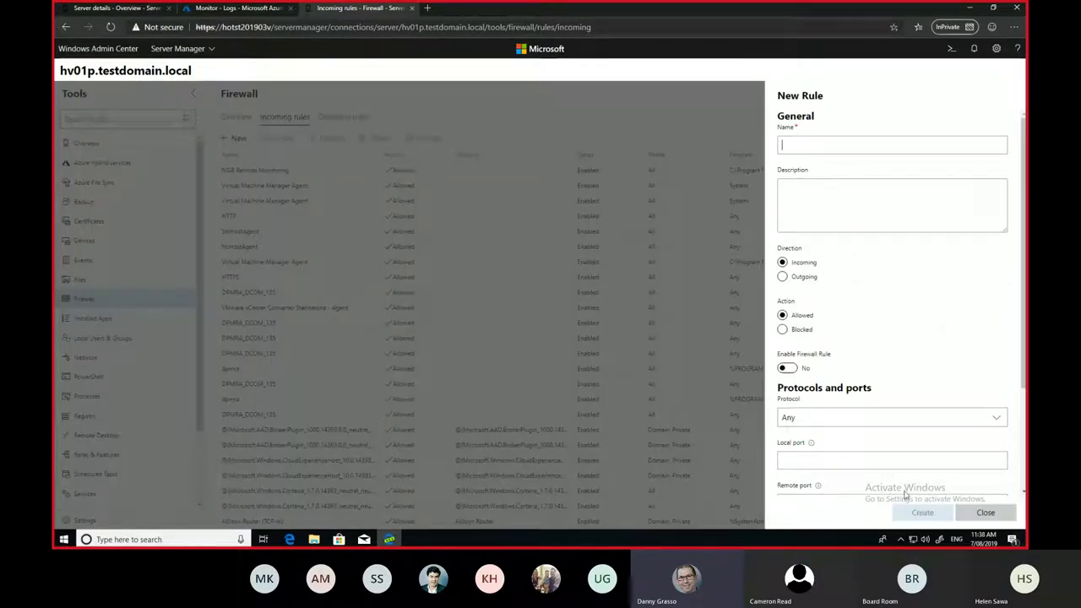
scroll(1022, 414, down, 2)
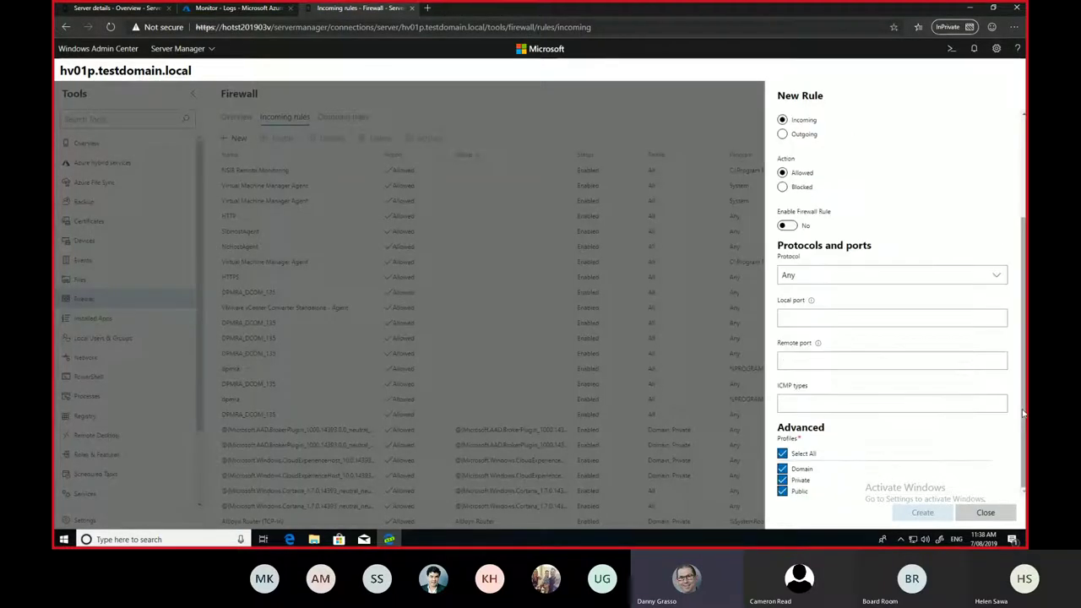
scroll(1021, 414, up, 2)
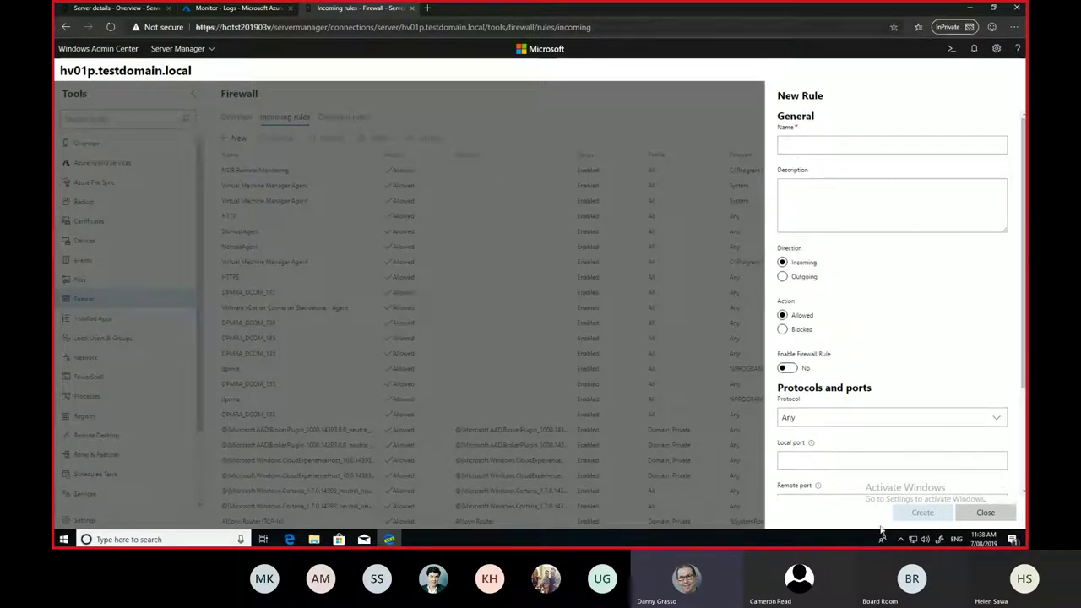
click(985, 513)
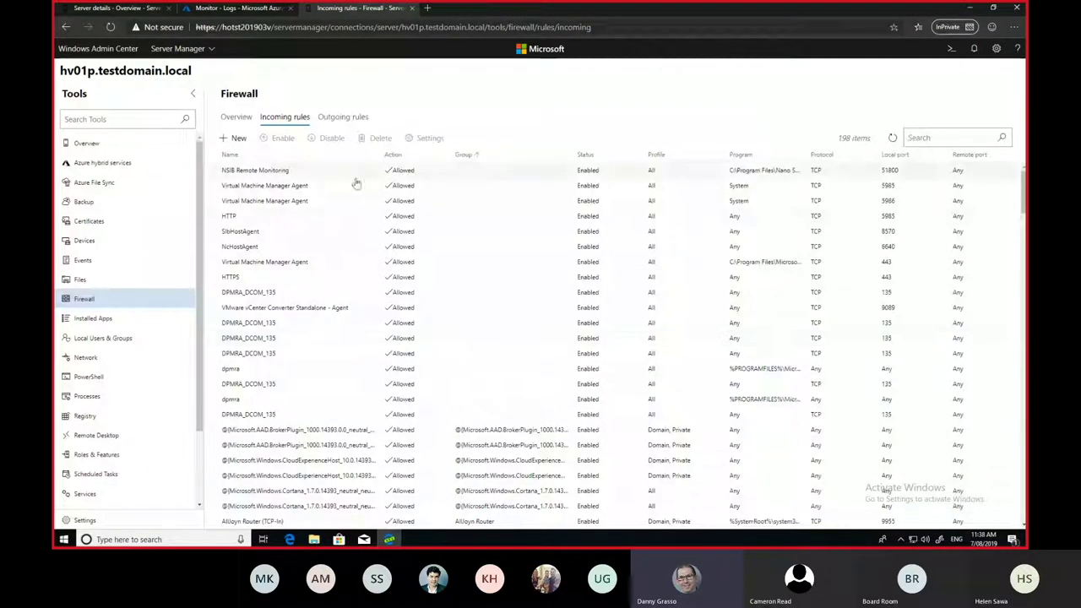
Review the HTTP incoming rule's settings from General through Advanced and return to the rule list
click(244, 216)
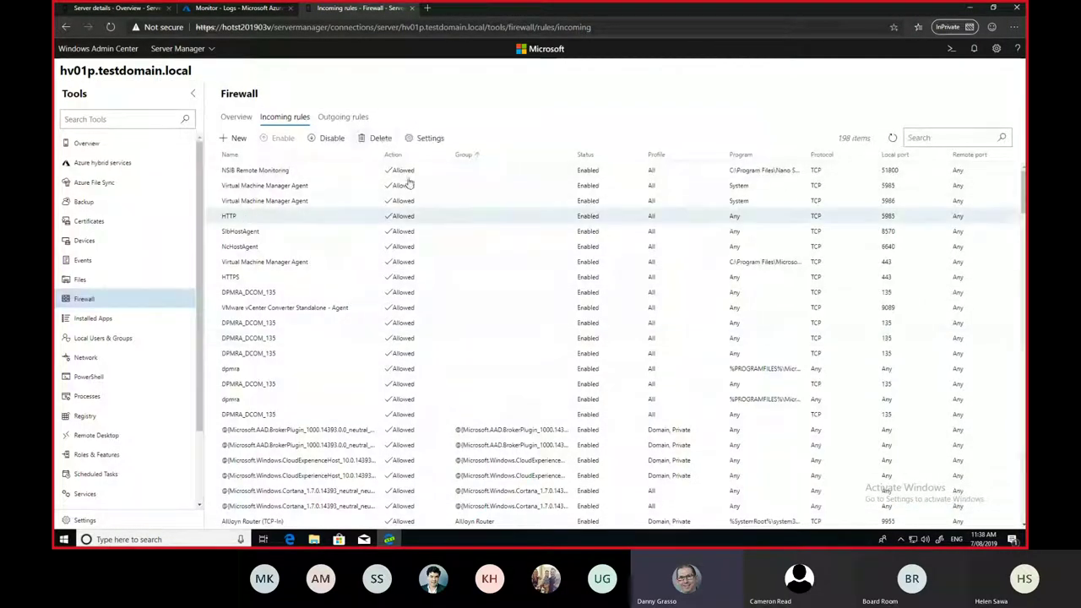
click(426, 139)
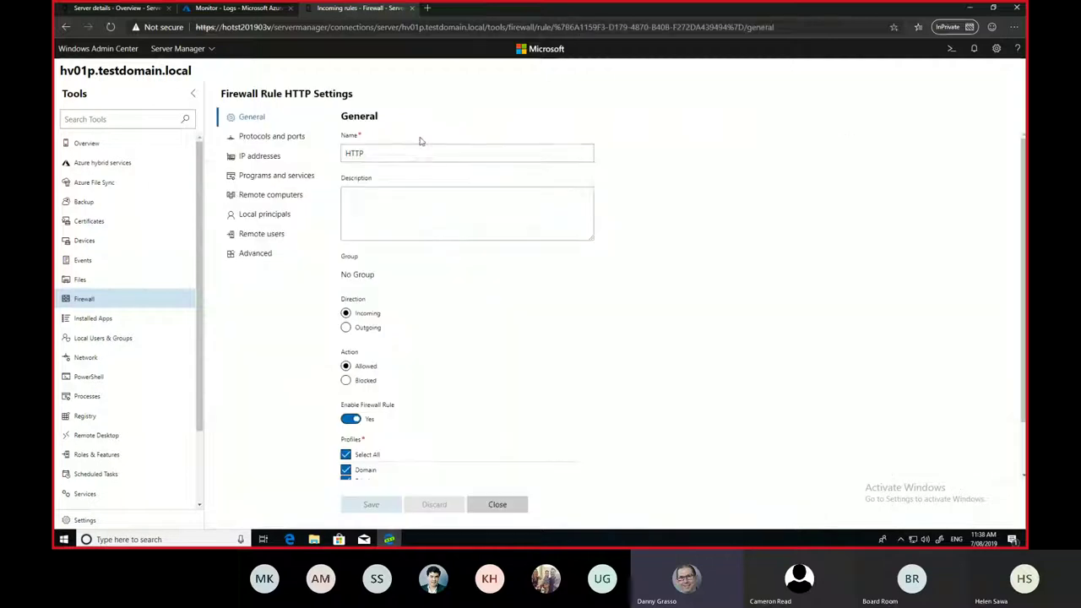
click(265, 137)
click(260, 162)
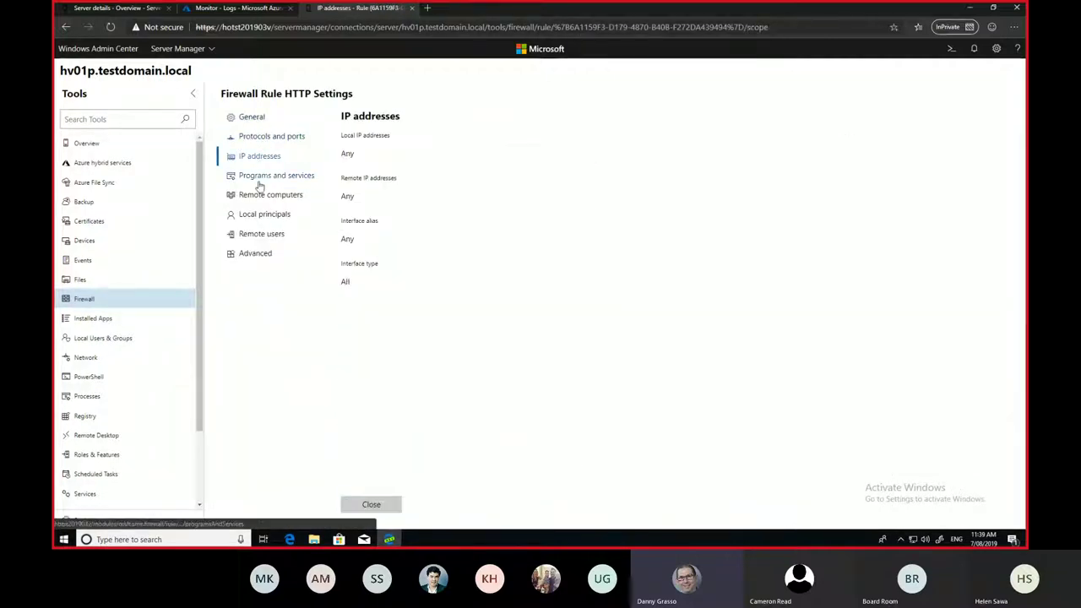
click(259, 176)
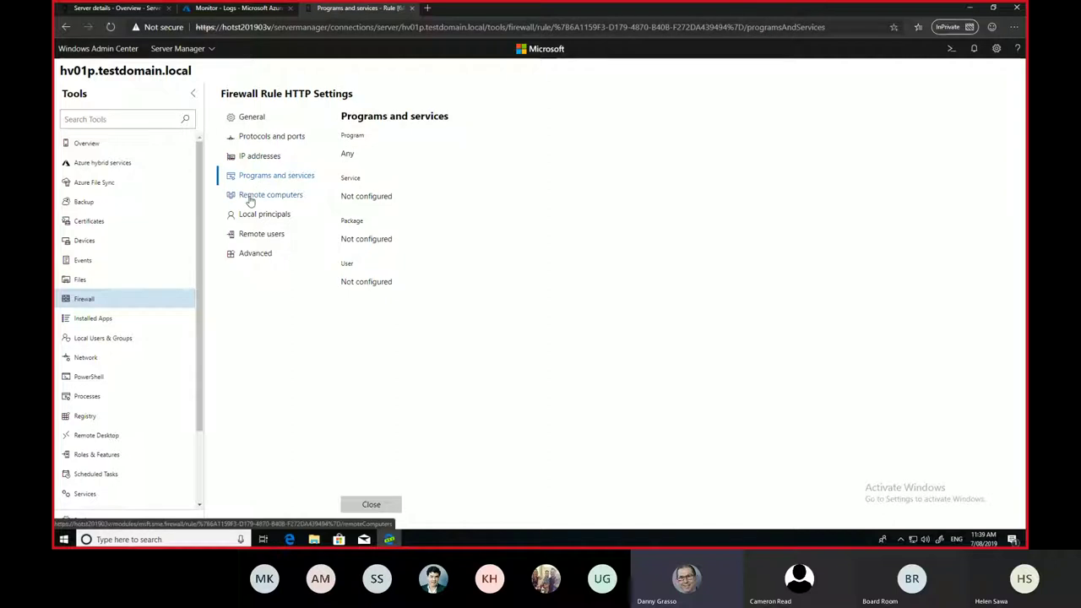
click(252, 198)
click(250, 222)
click(246, 237)
click(245, 257)
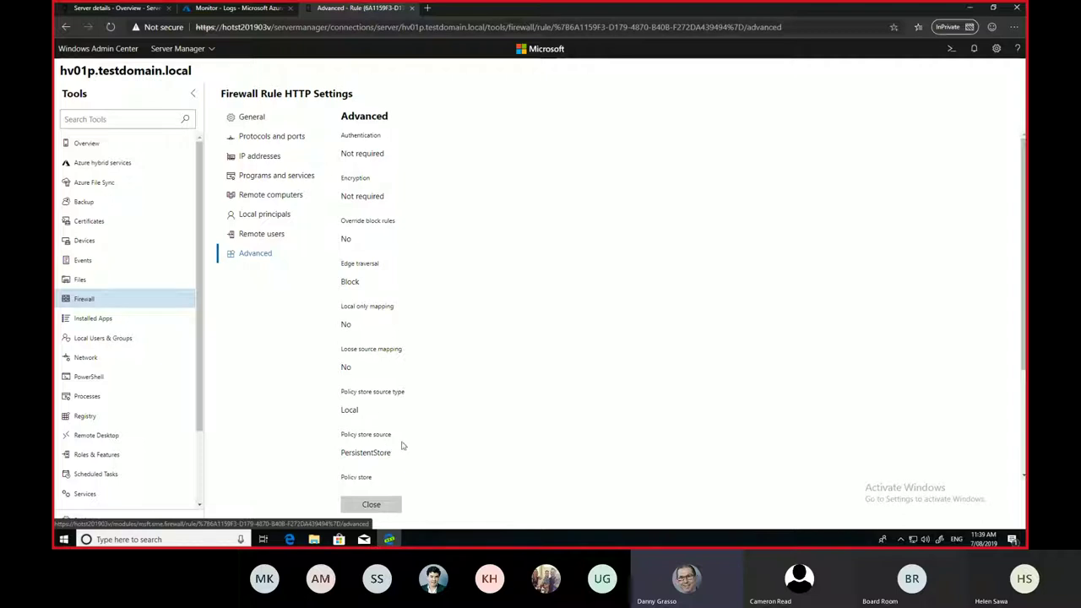
click(371, 504)
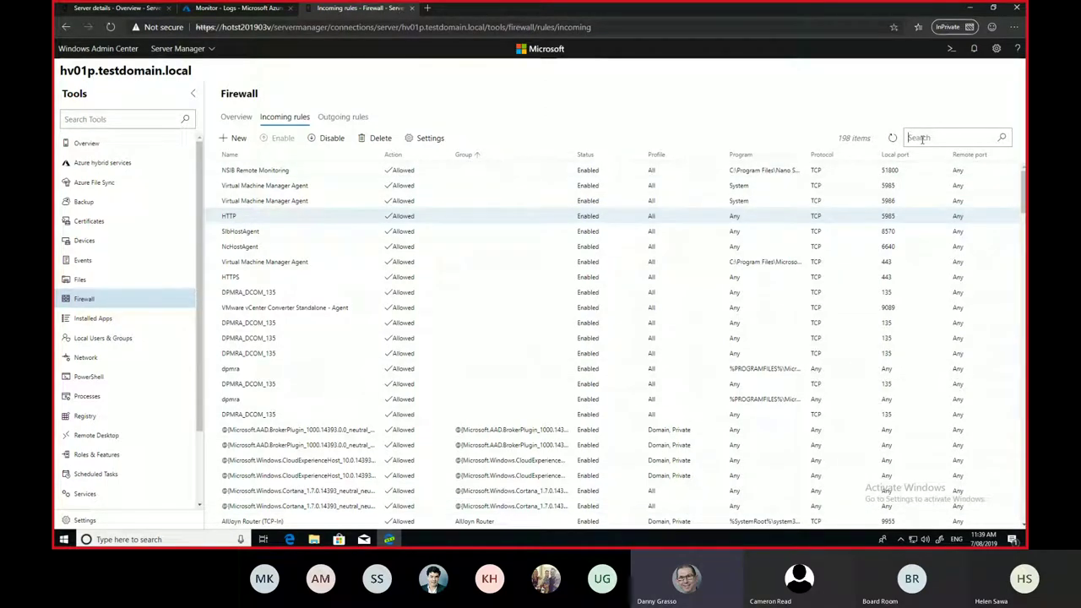
Search the incoming rules for "file and print" and disable the Public-profile File and Printer Sharing (NB-Session-In) rule
text(file and print)
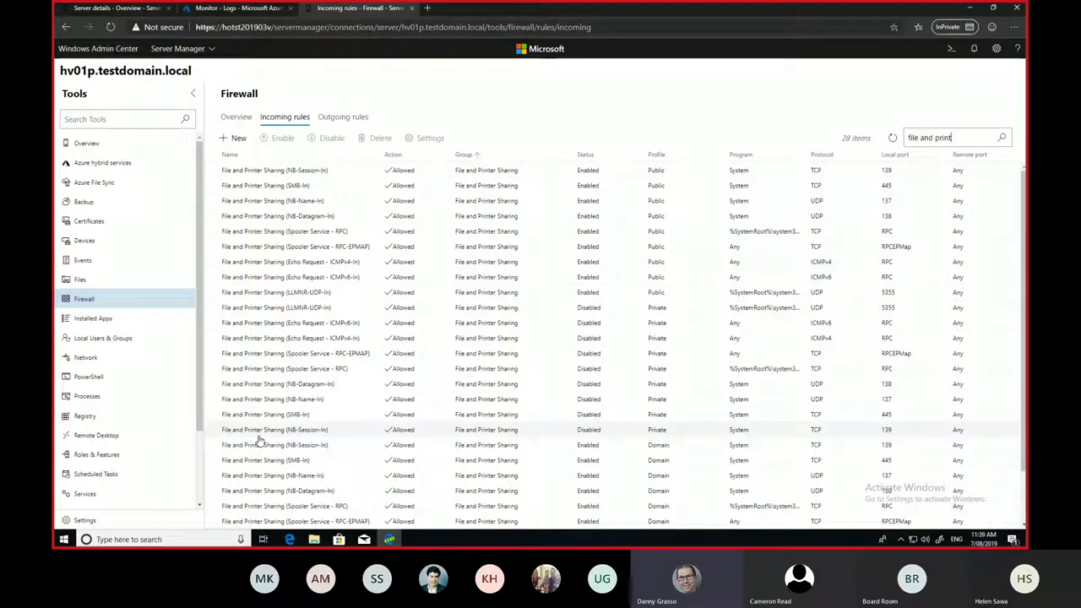
click(323, 169)
click(324, 140)
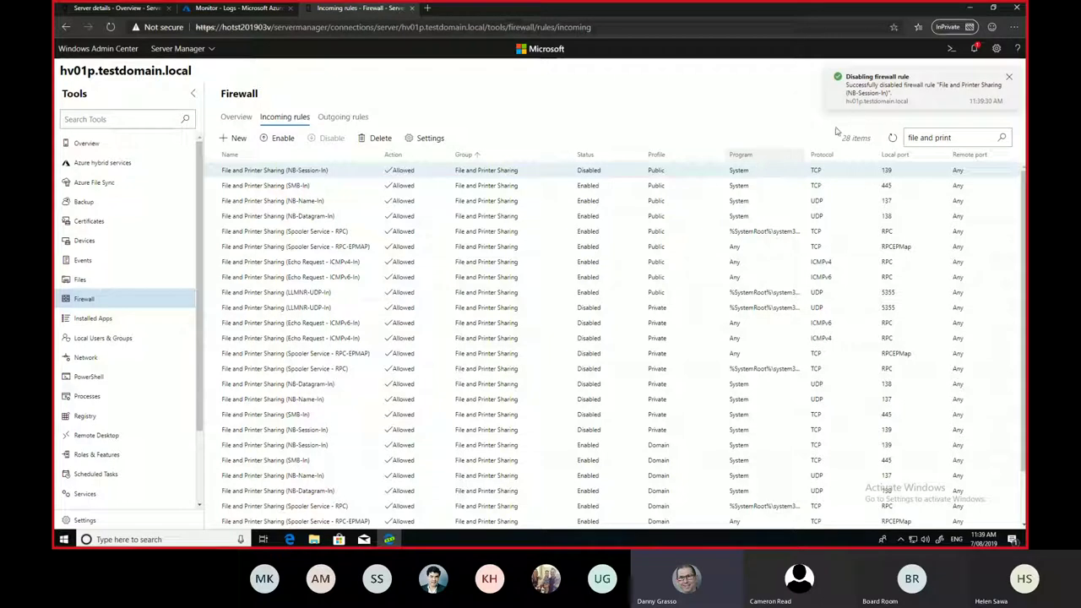
Check the notification details for the disabled rule and re-enable the Public-profile File and Printer Sharing (NB-Session-In) rule
click(911, 88)
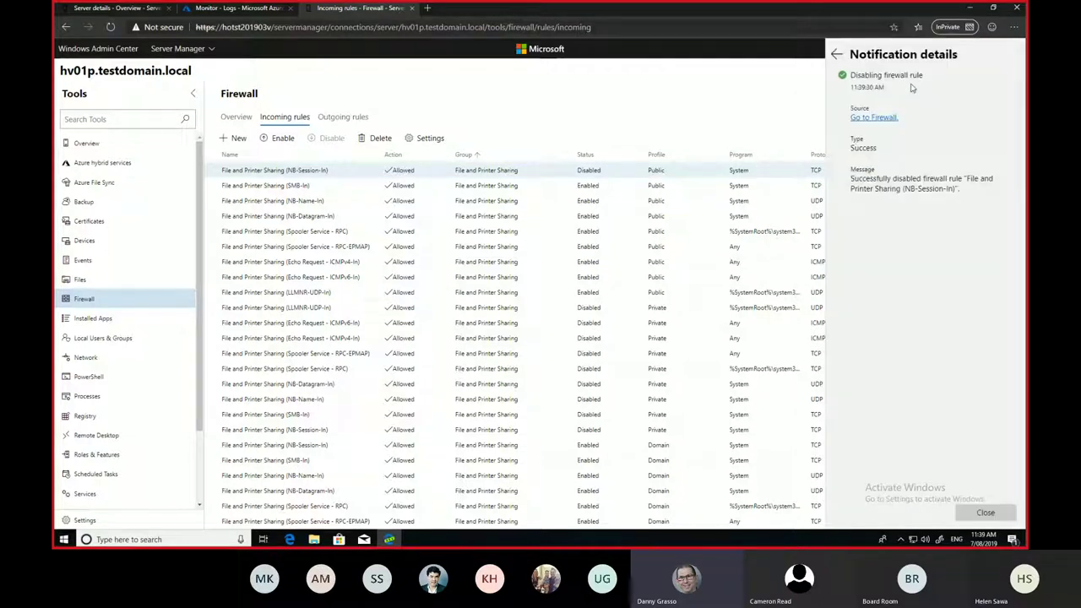
click(836, 53)
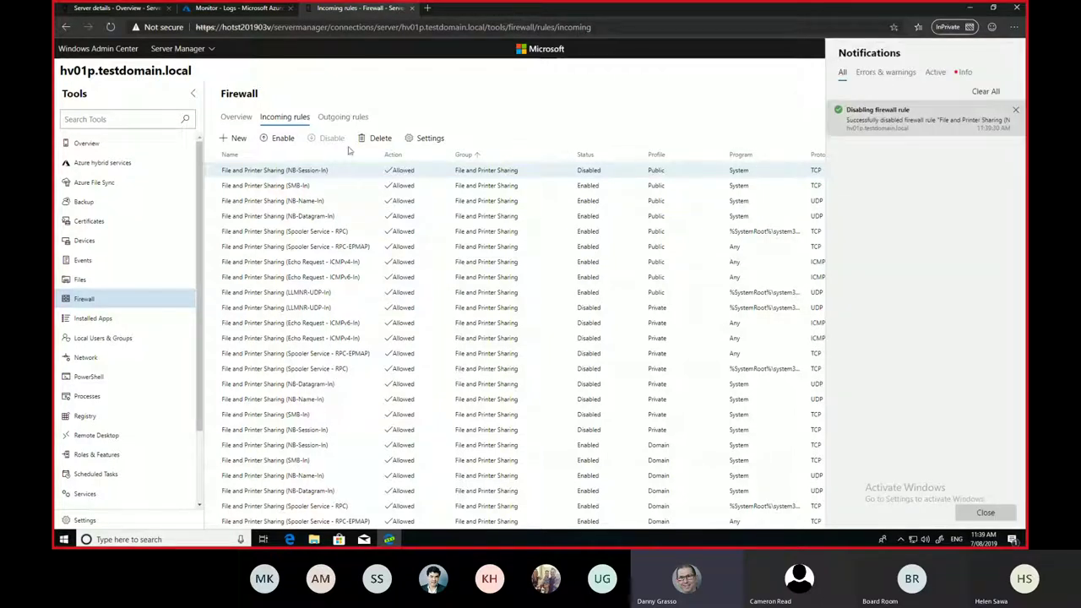
click(698, 98)
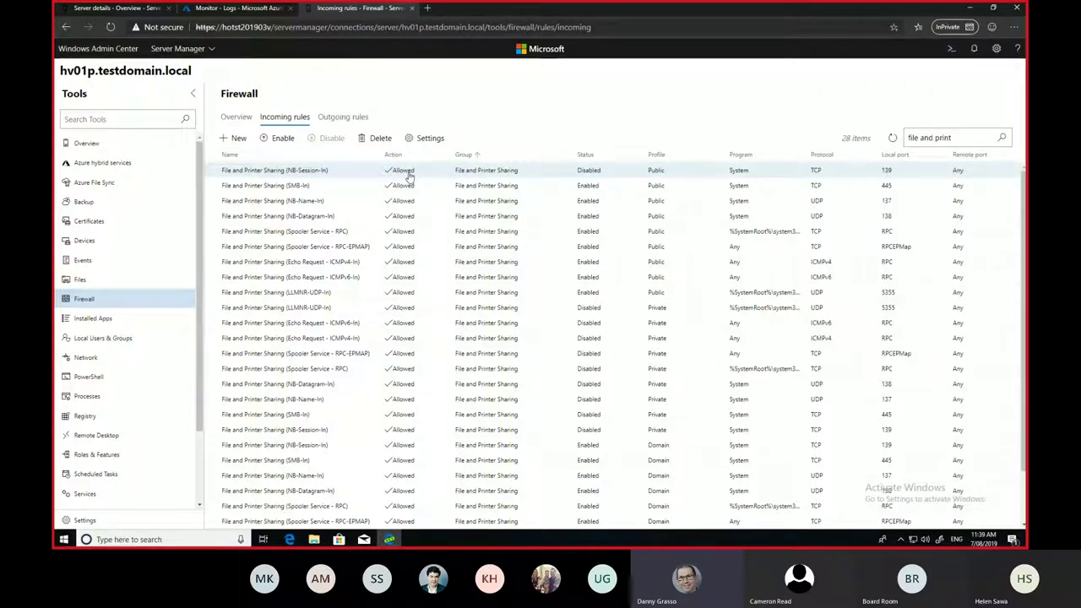
click(280, 138)
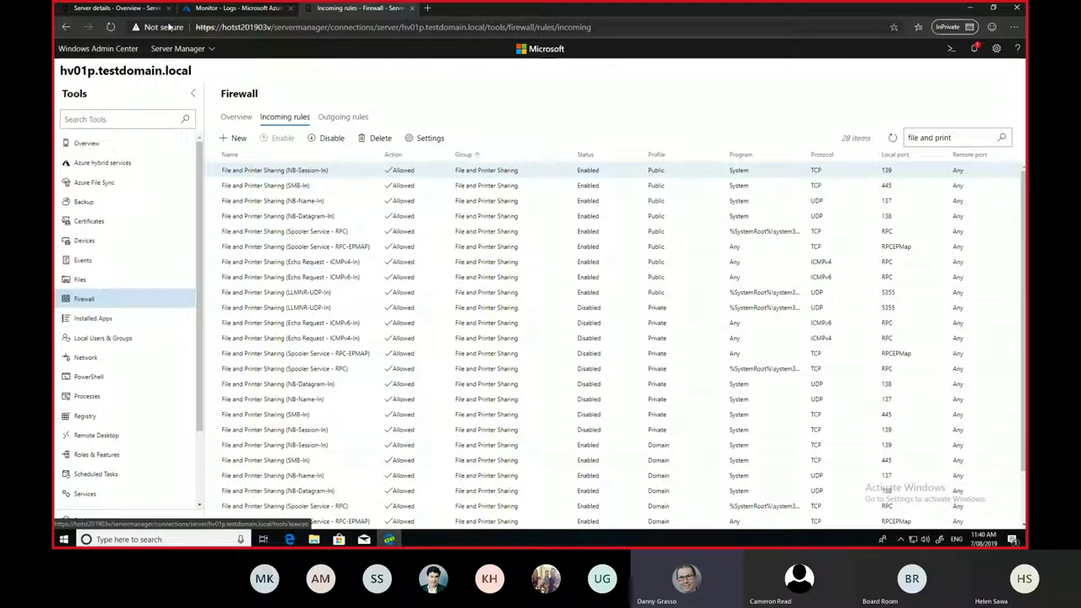
Return to the list of all connections and connect to the gateway server hotst201903v.testdomain.local
click(88, 49)
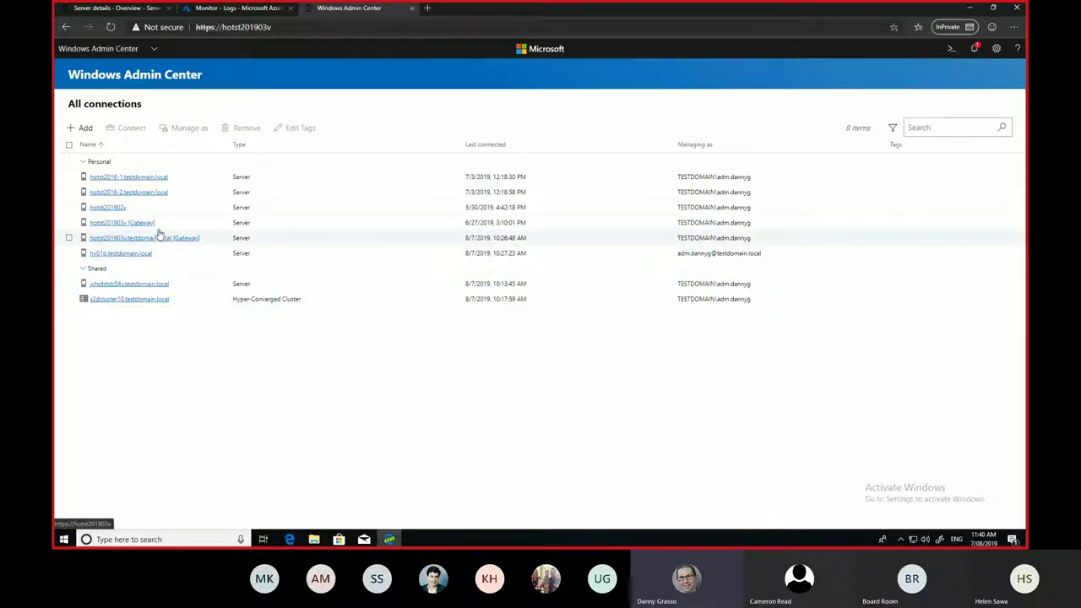
click(138, 224)
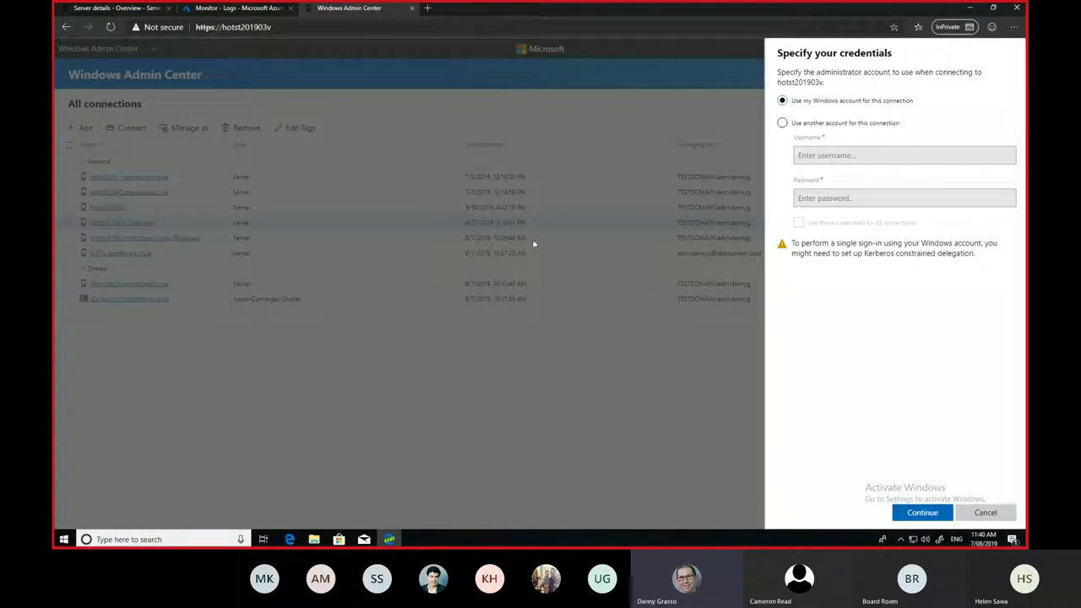
click(536, 249)
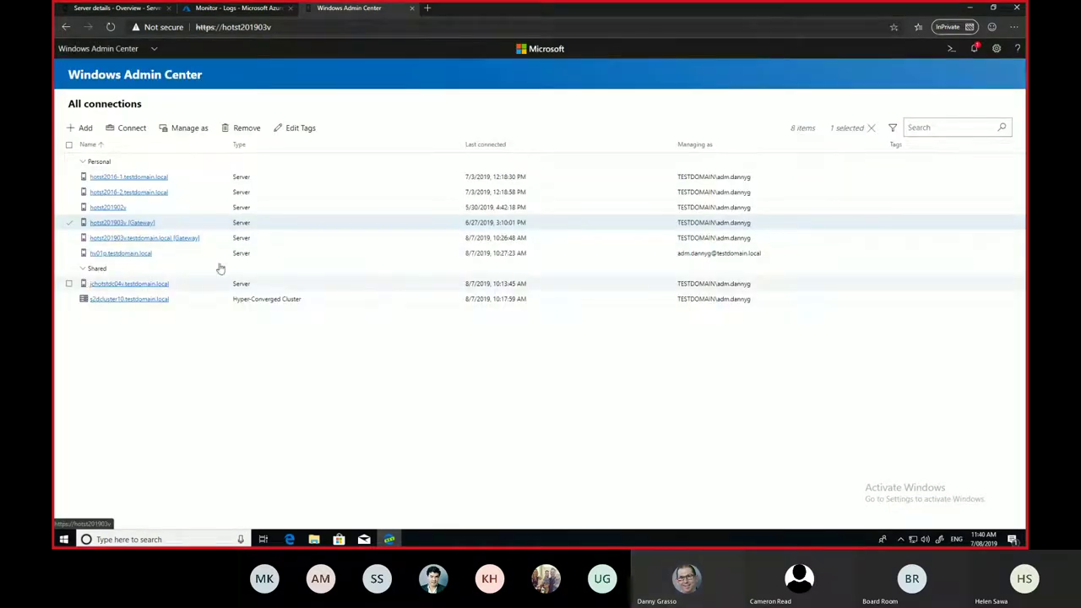
click(176, 240)
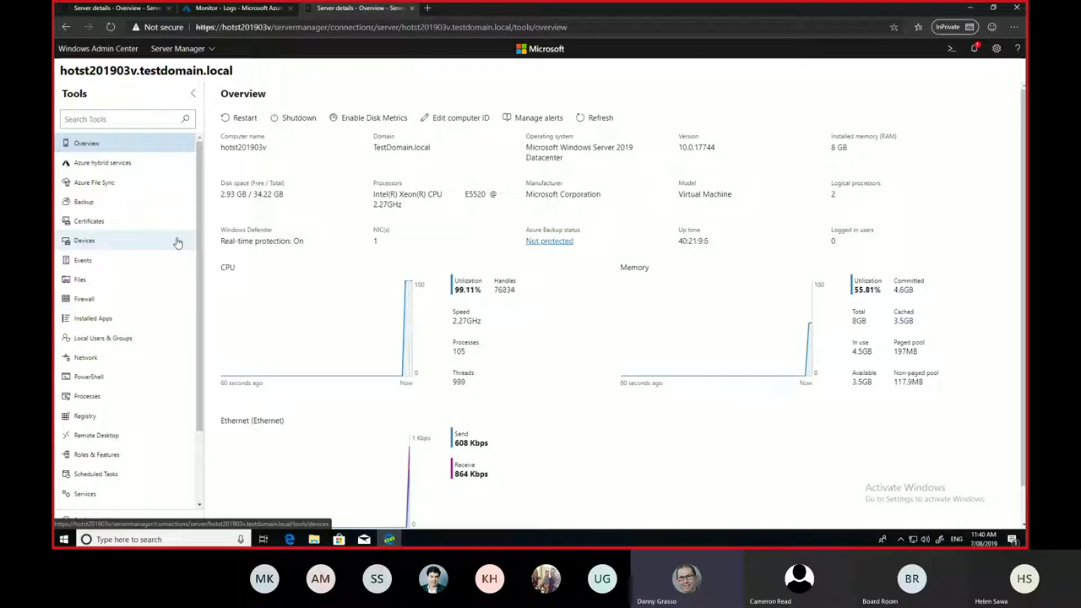
Open System Insights for the server and view the Volume consumption forecasting overview
scroll(197, 358, down, 1)
drag(197, 358, 195, 409)
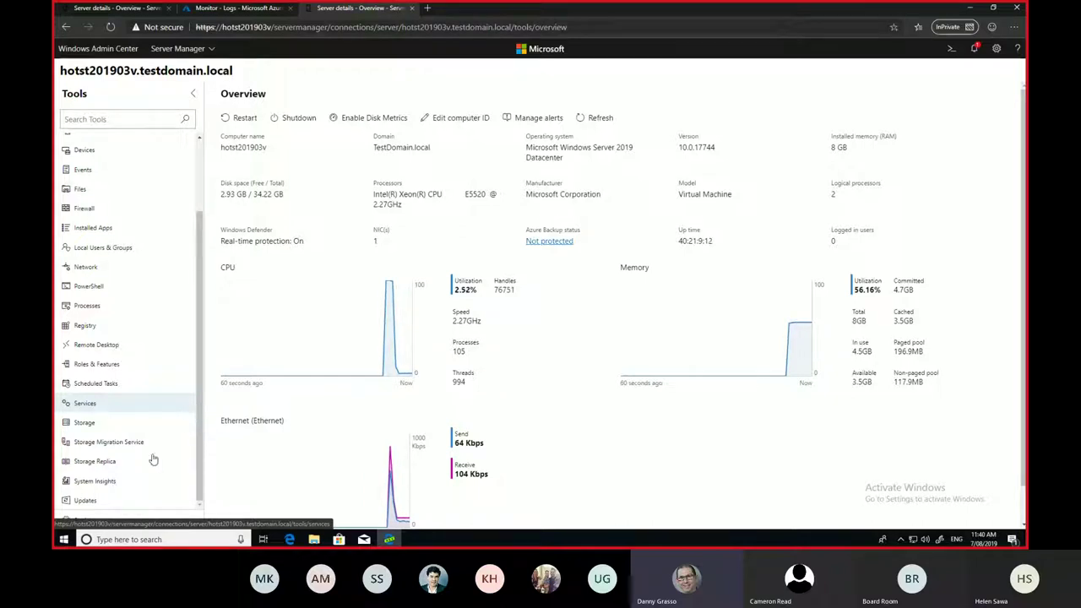
click(93, 481)
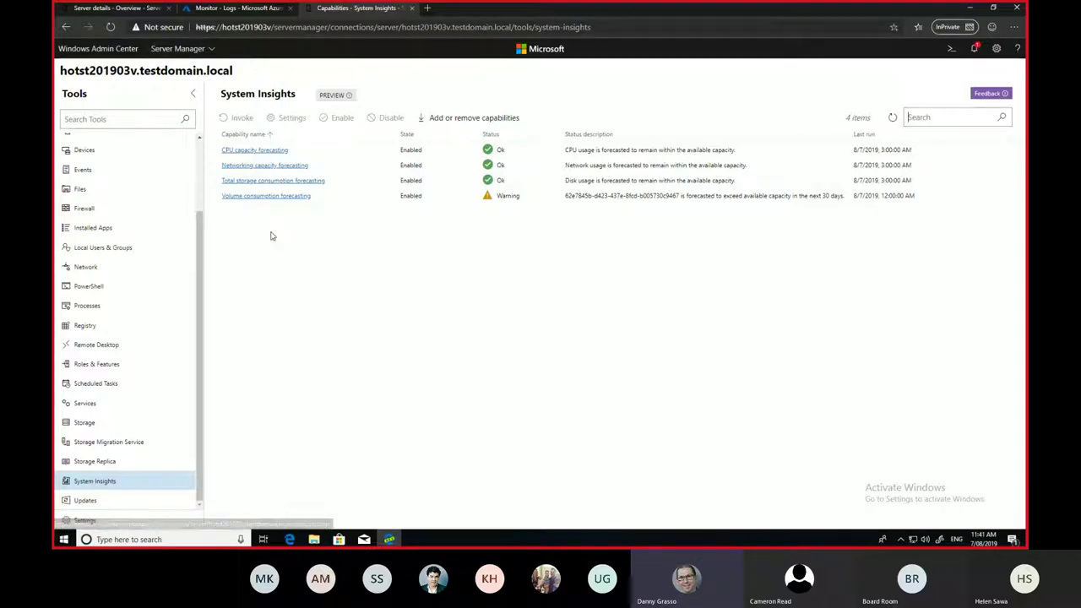
click(285, 196)
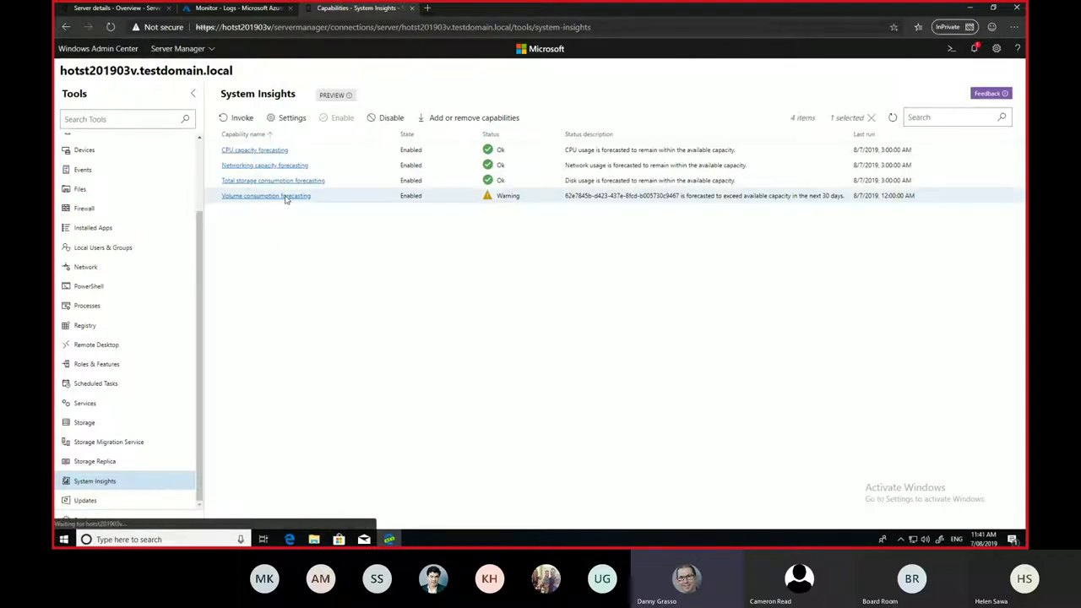
click(285, 197)
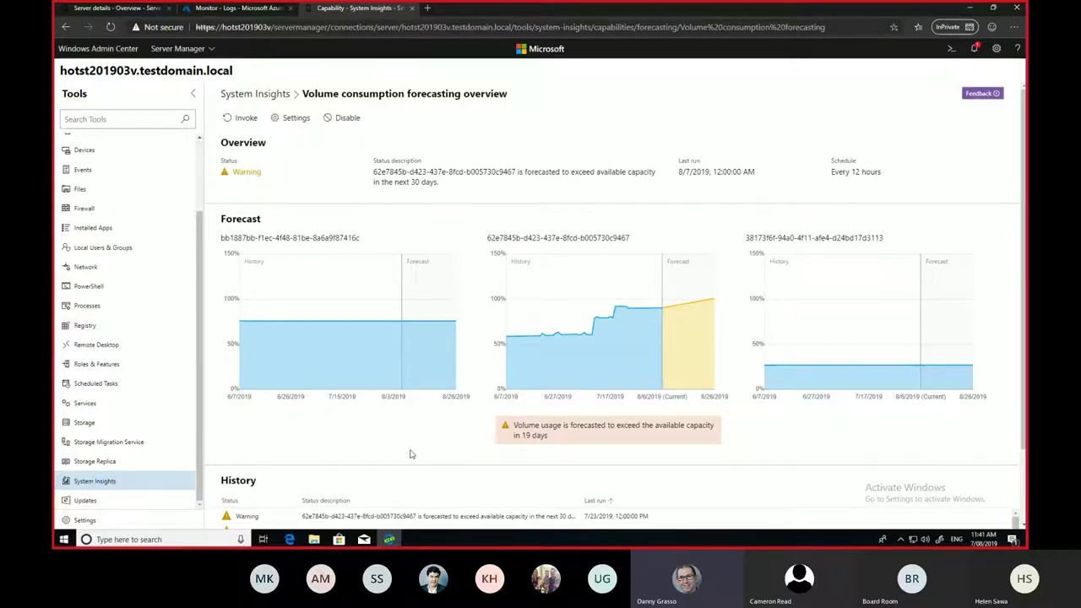
Review the volume consumption forecast charts and history, and return to the System Insights capability list
scroll(410, 454, down, 1)
scroll(410, 455, down, 2)
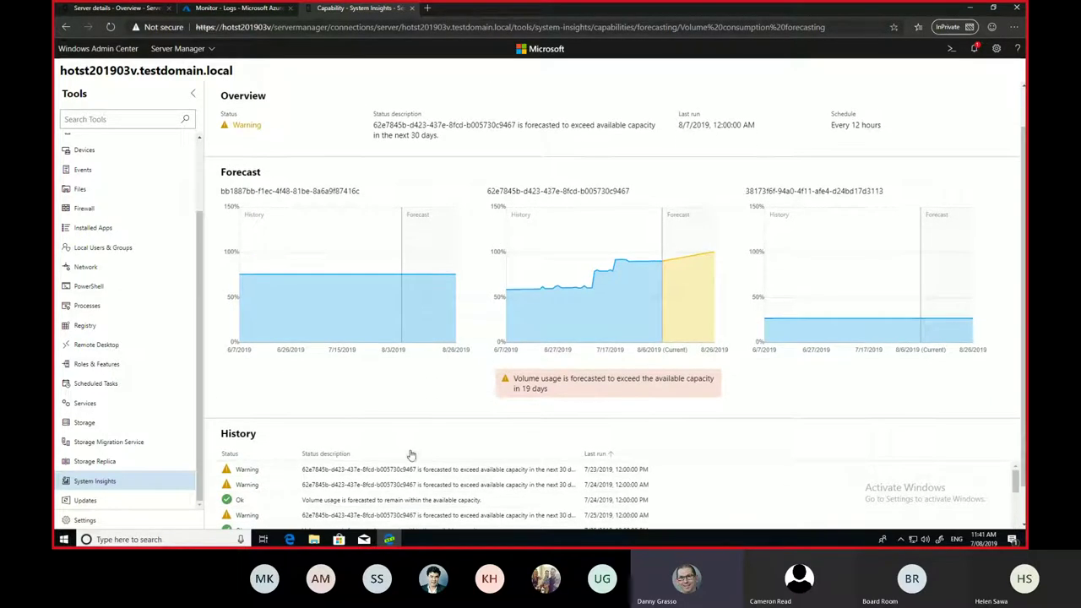
scroll(411, 455, up, 3)
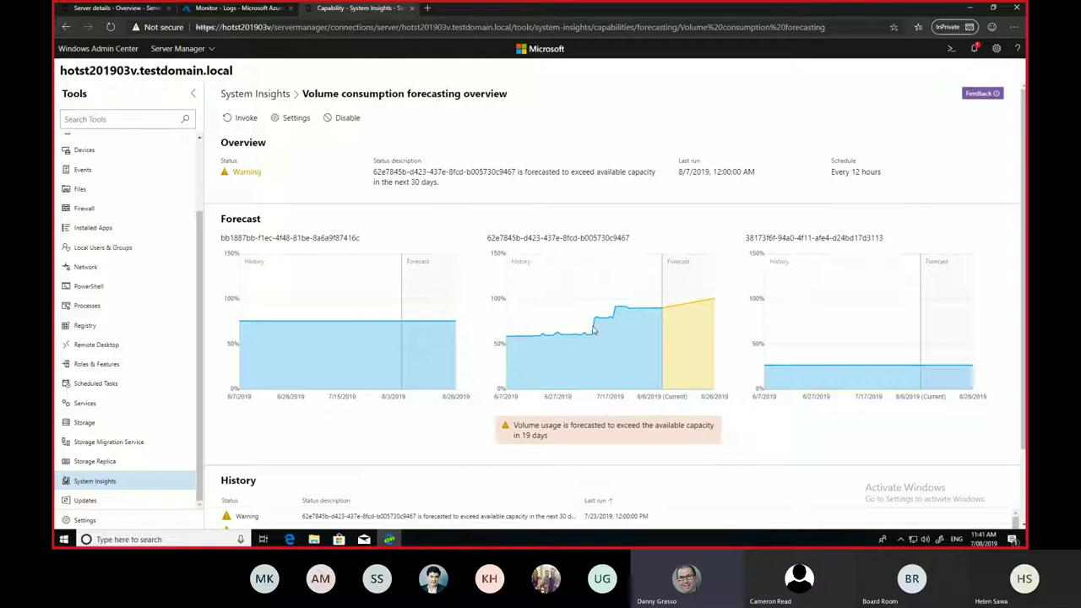
mouse_move(596, 322)
click(278, 95)
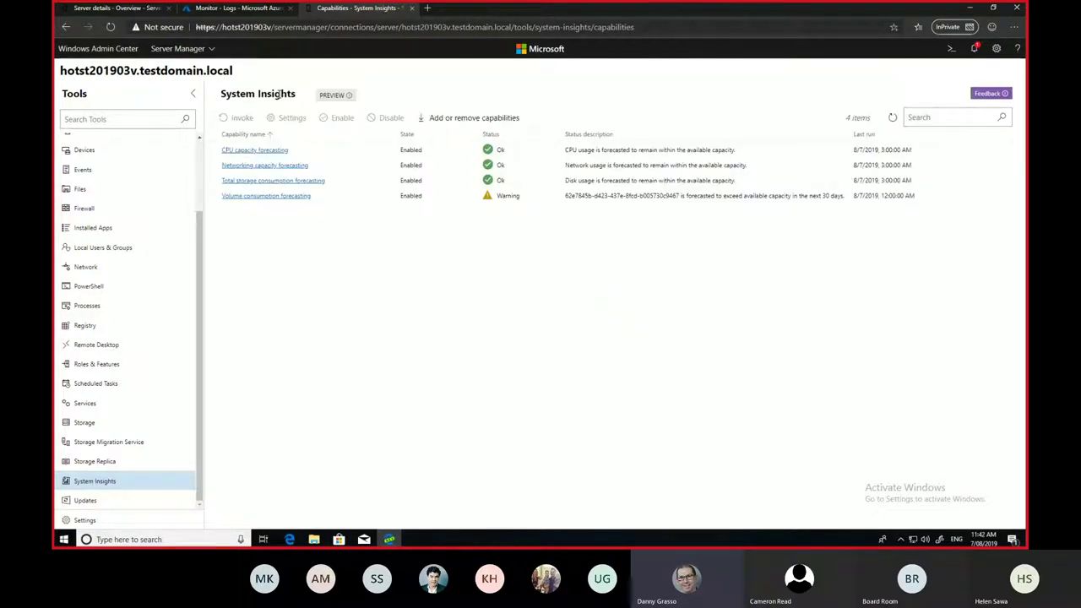
Open the Network tool and inspect the Ethernet adapter's IPv4 settings and its details, leaving the settings without changes
scroll(200, 151, up, 2)
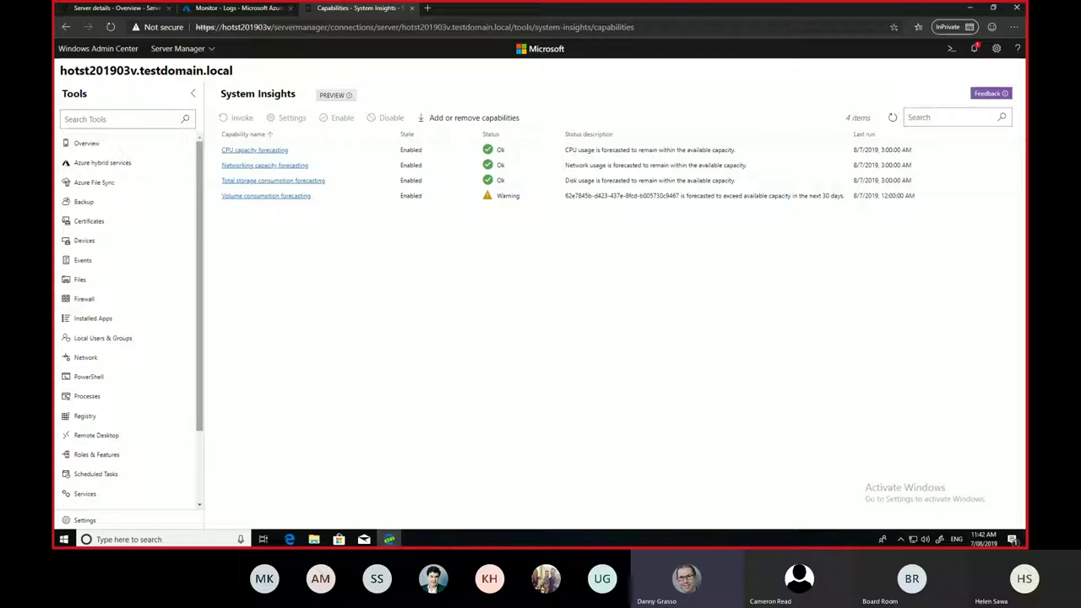
click(87, 358)
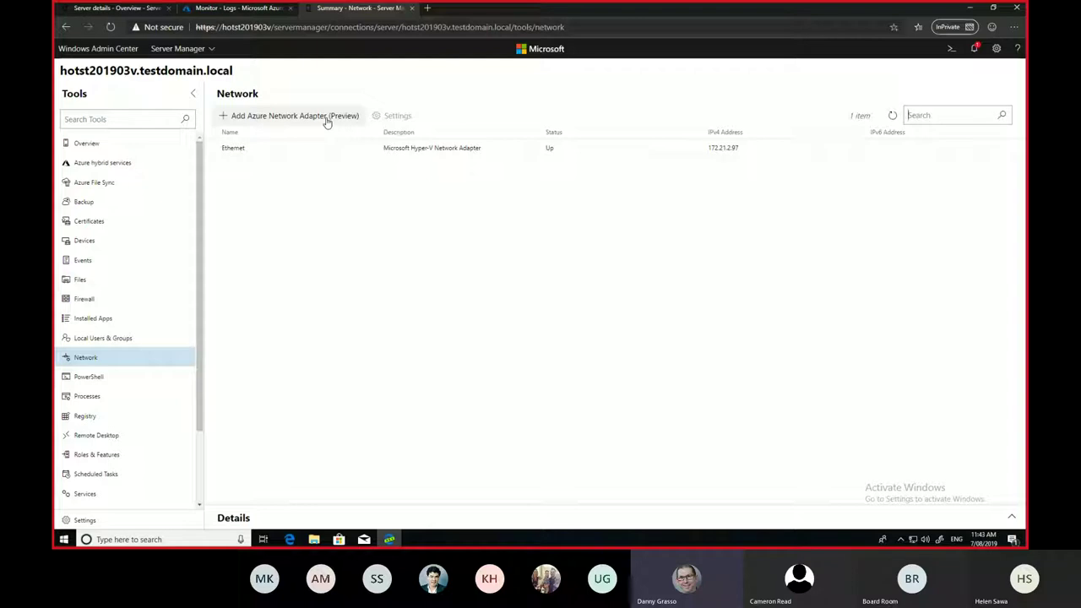
click(299, 149)
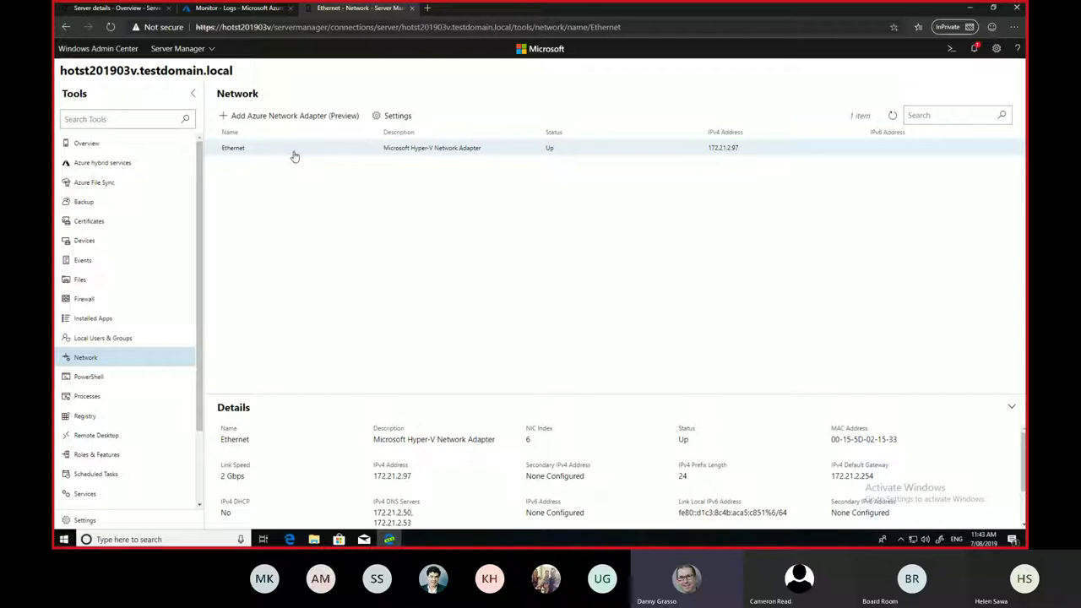
click(394, 118)
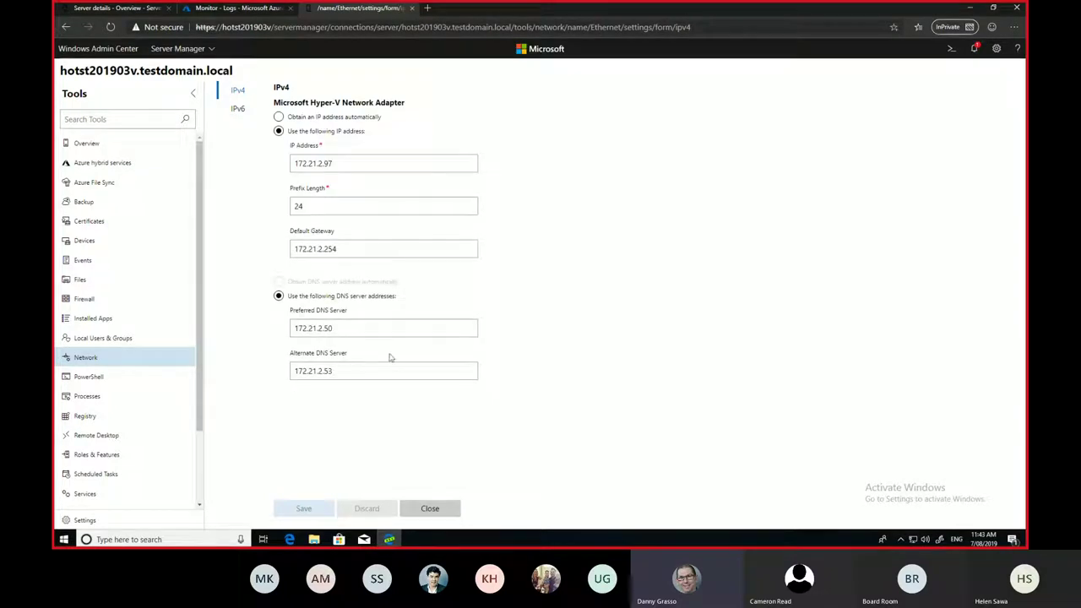
click(430, 510)
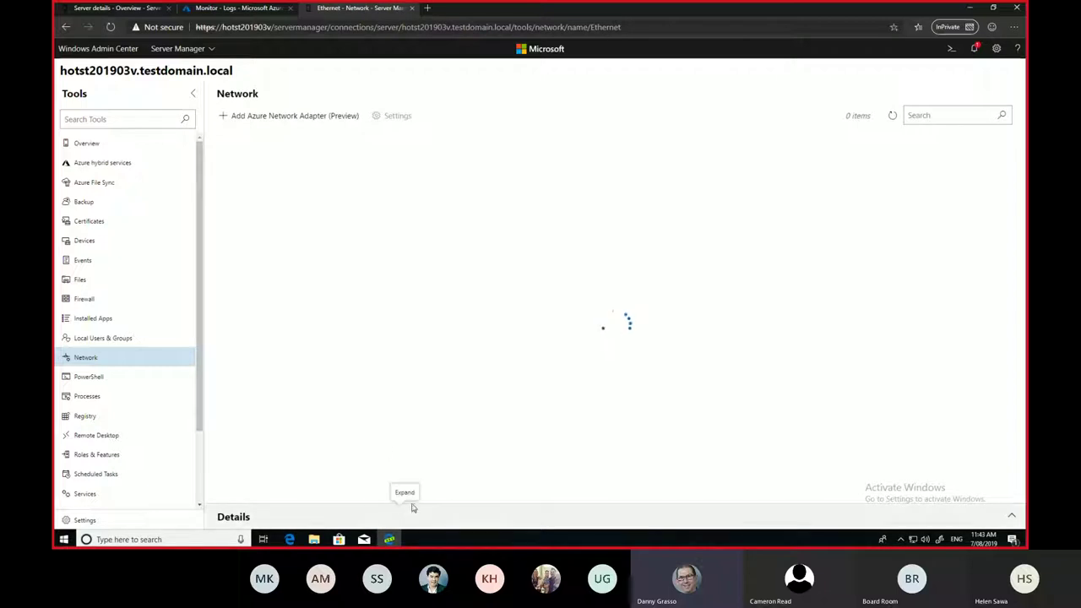
click(423, 518)
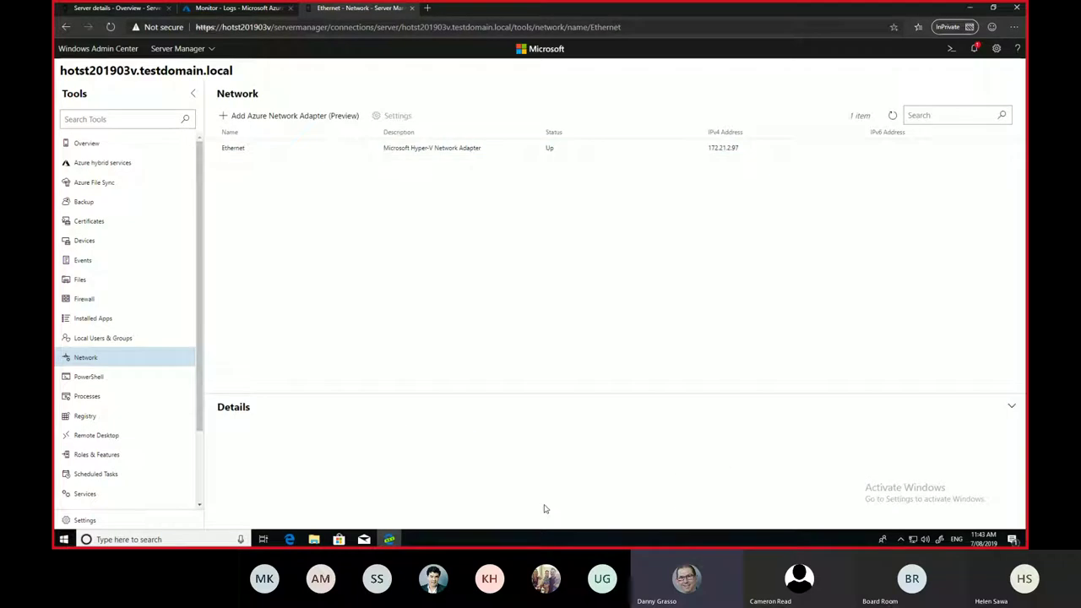
click(347, 147)
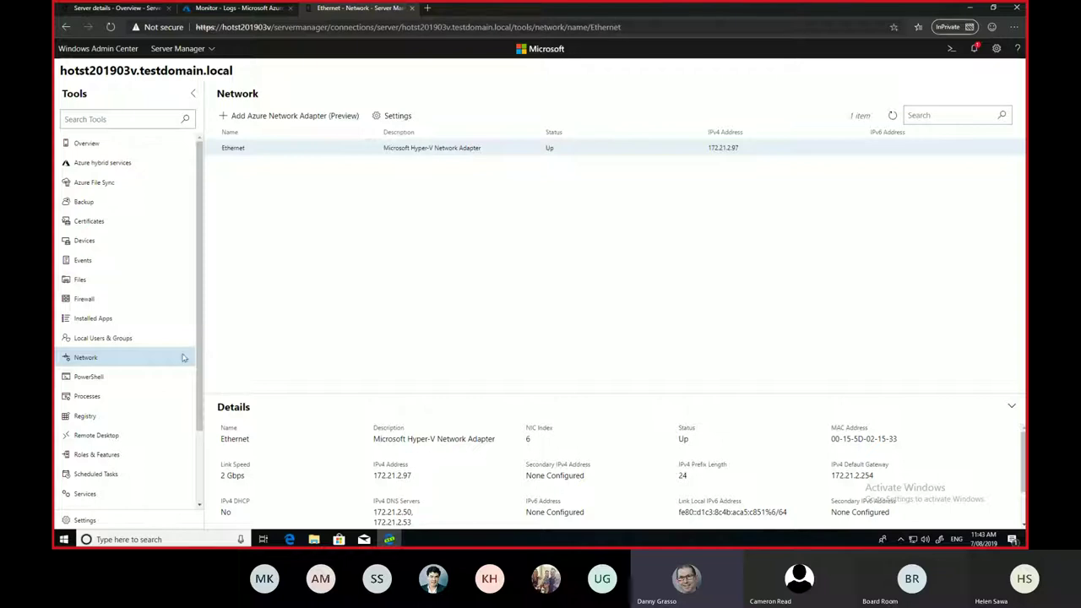
Open the Processes tool and view the CPU, Disk and Memory details of MicrosoftDependencyAgent.exe
click(97, 401)
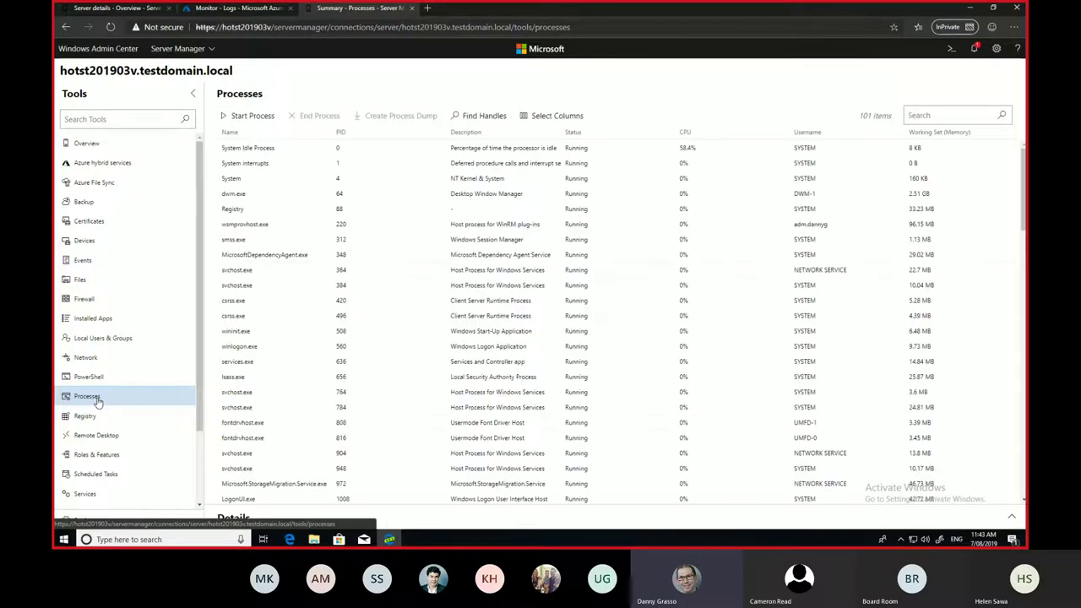
click(277, 256)
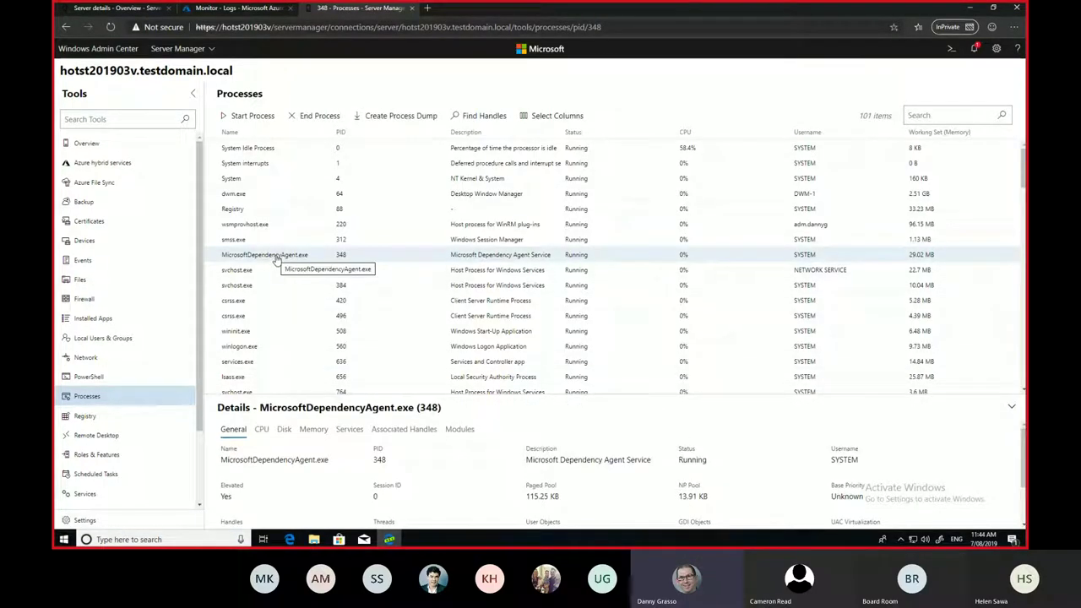
click(262, 429)
click(286, 430)
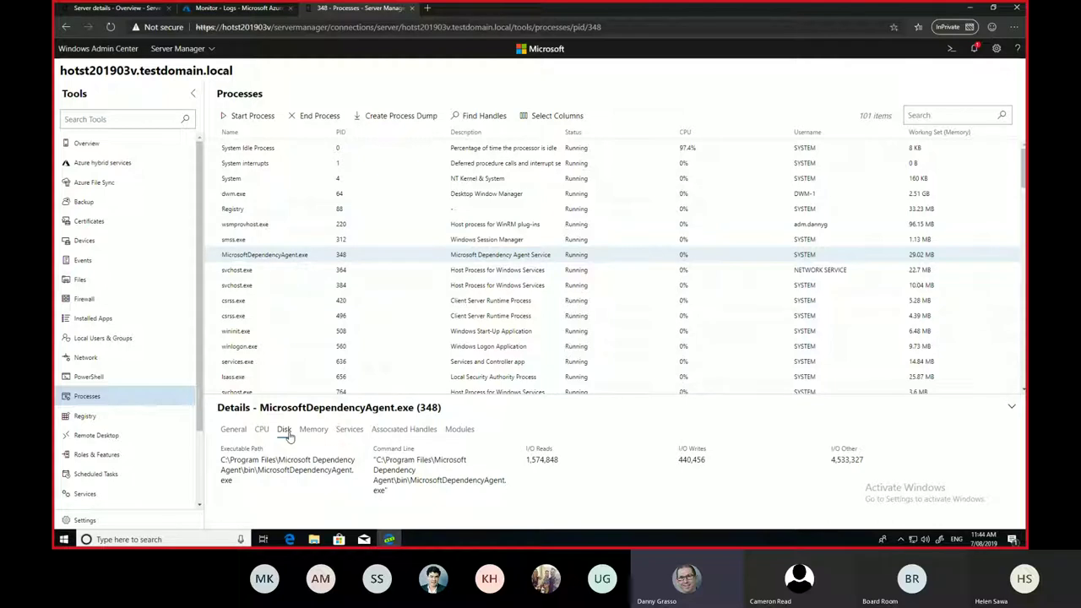
click(312, 430)
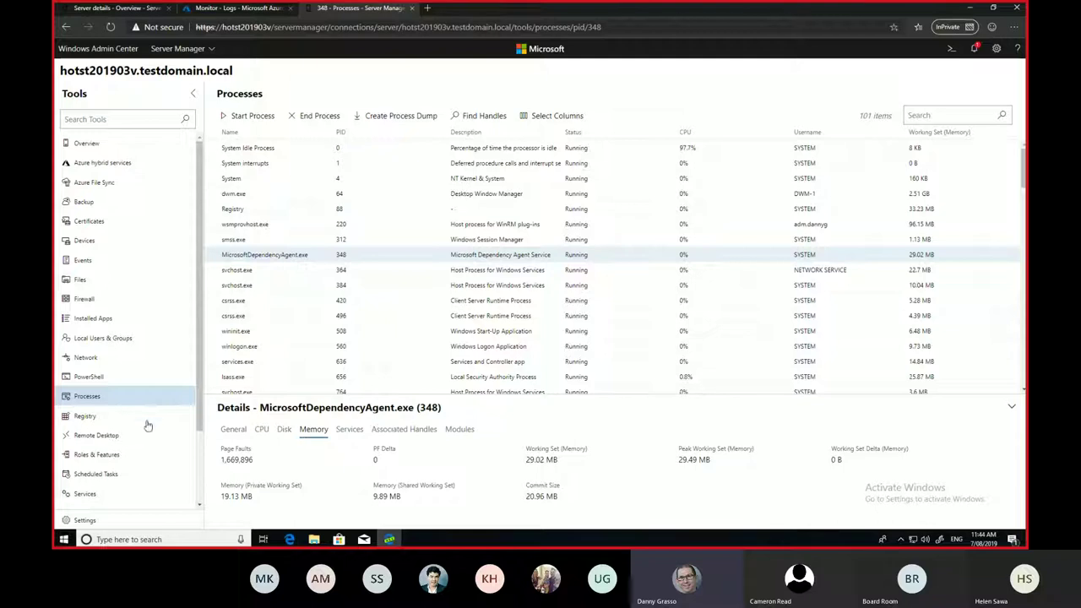
Browse the Registry to HKEY_LOCAL_MACHINE\SOFTWARE\Classes and view the form for adding a value without saving one
click(84, 418)
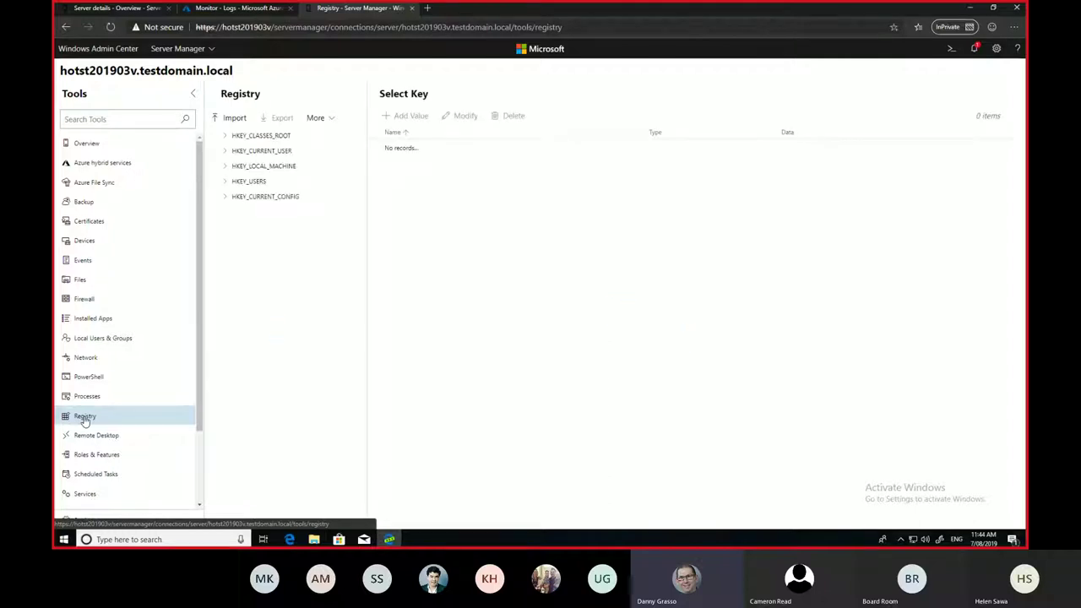
click(225, 169)
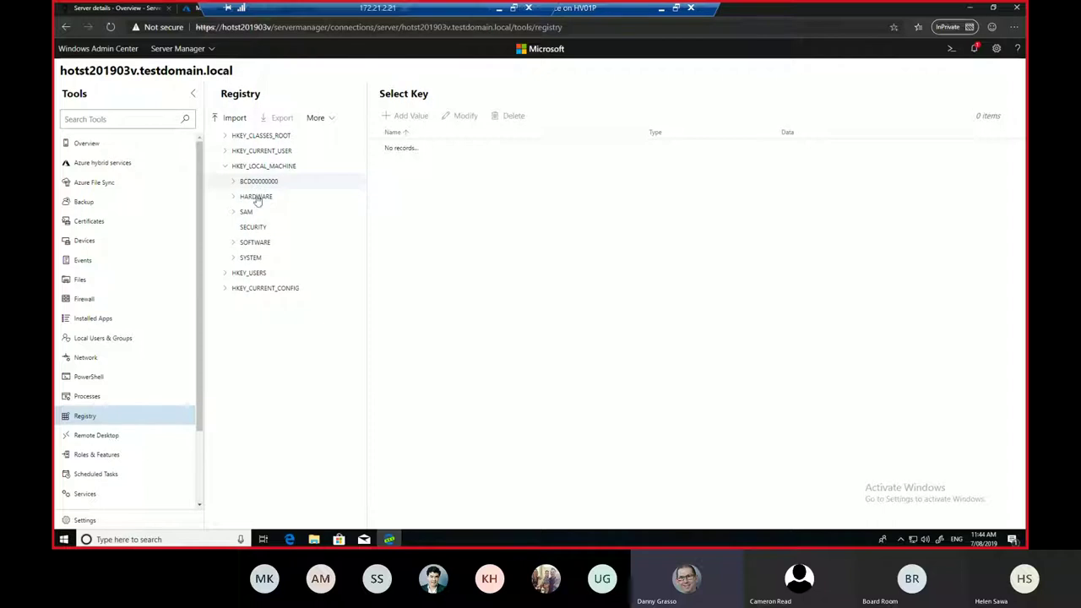
click(252, 244)
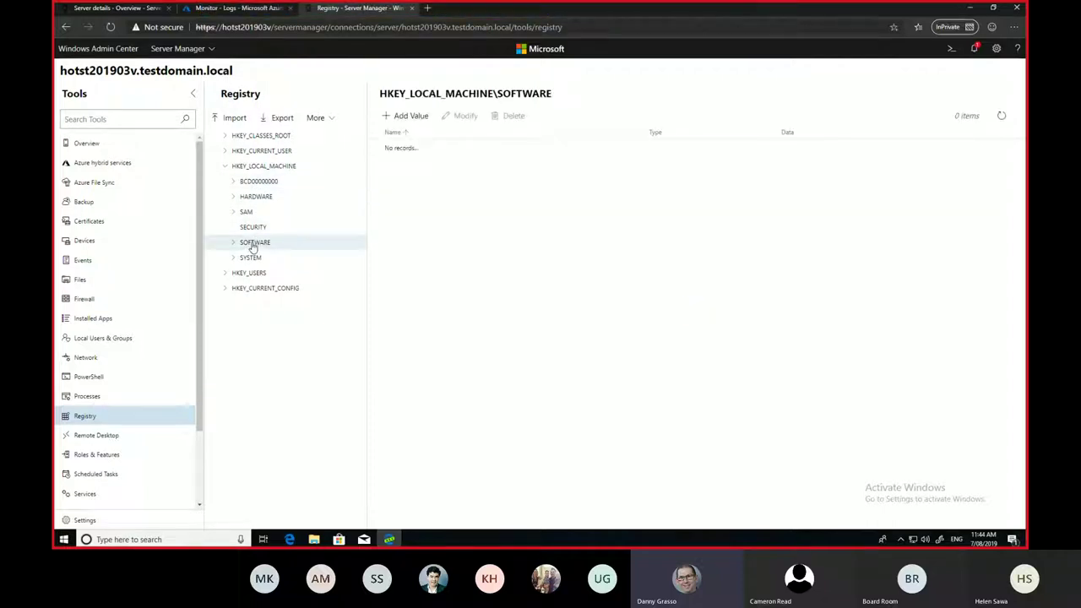
click(236, 246)
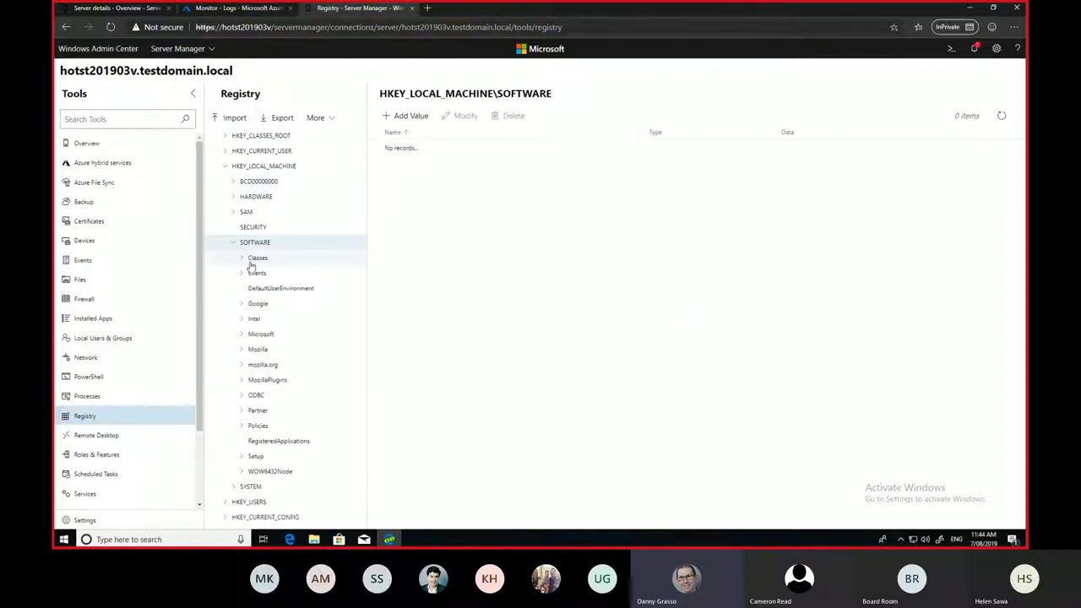
click(257, 260)
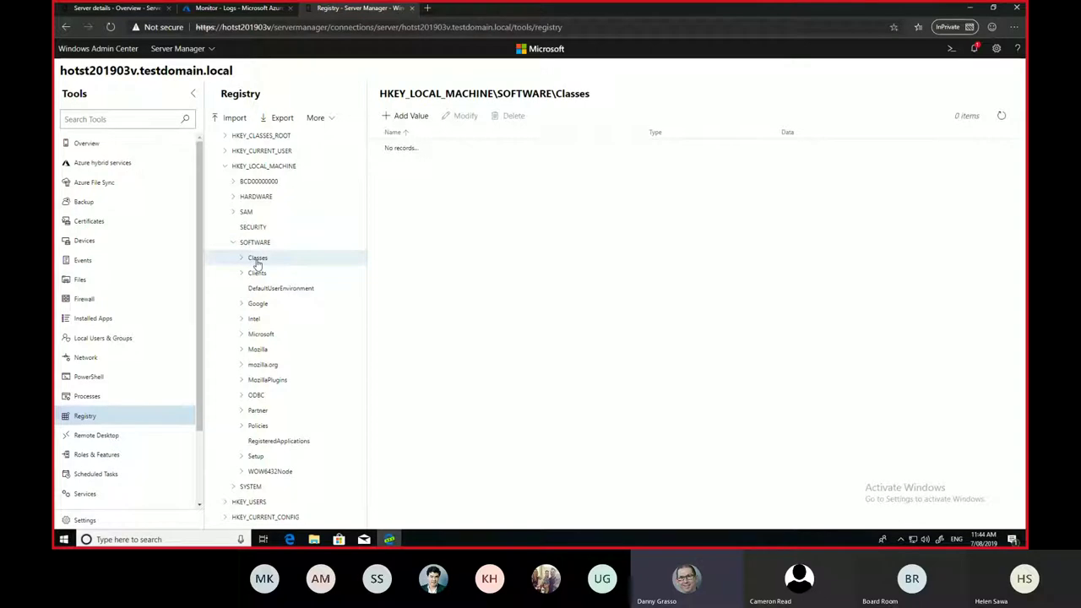
click(413, 116)
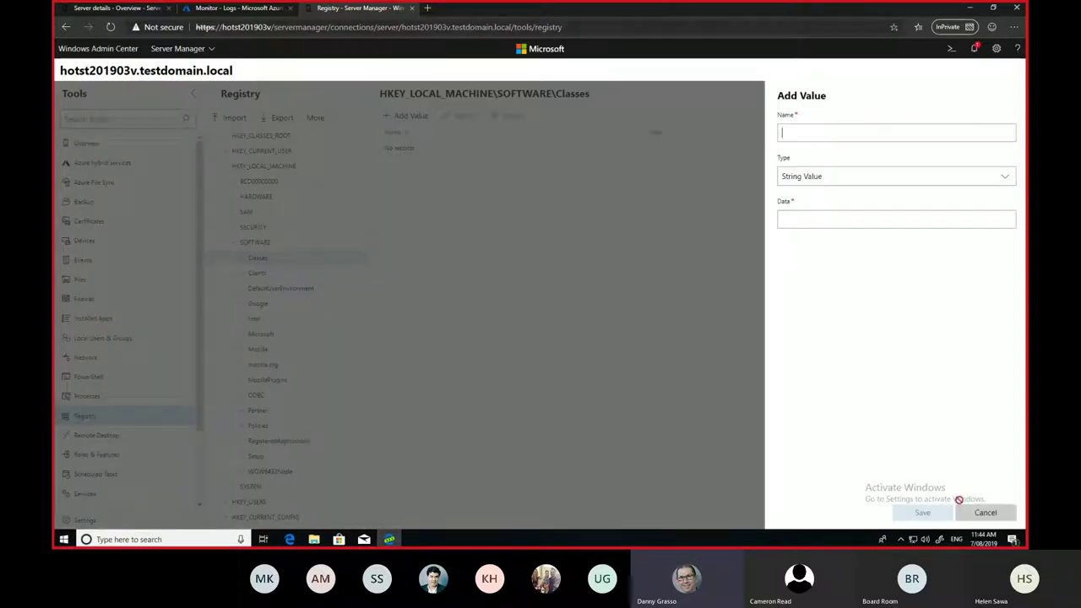
click(985, 512)
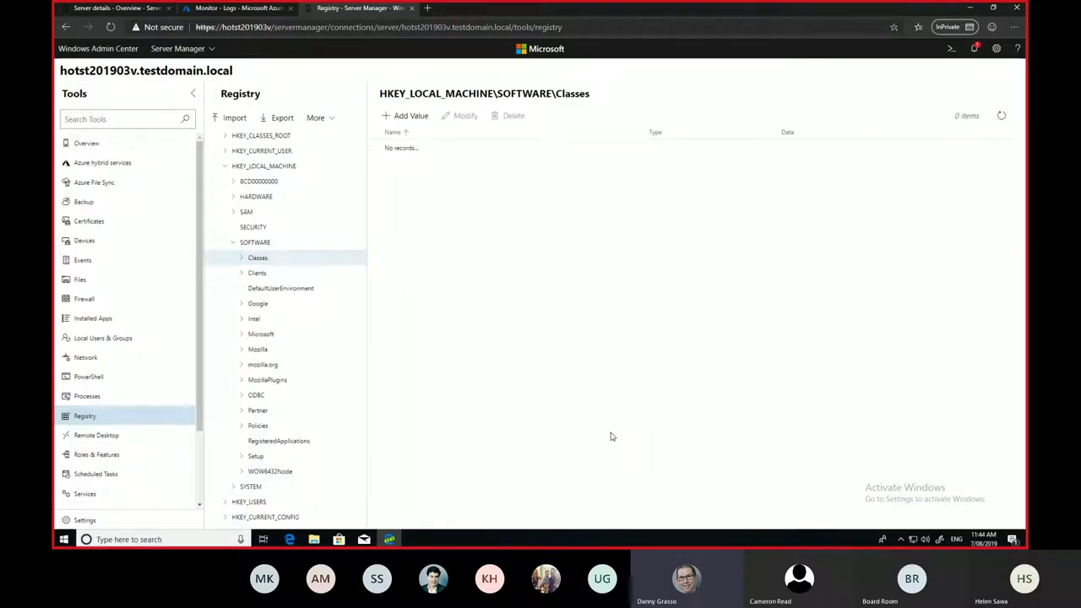
Search the services for "monitor" and view the General, Log On and Recovery settings of HealthService
click(106, 494)
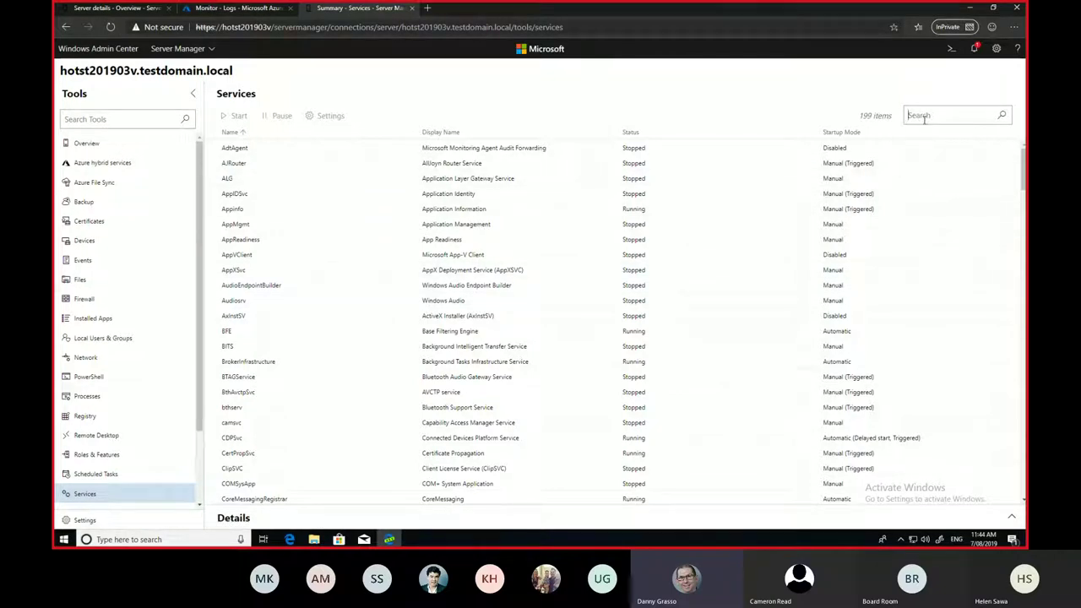
text(monitor)
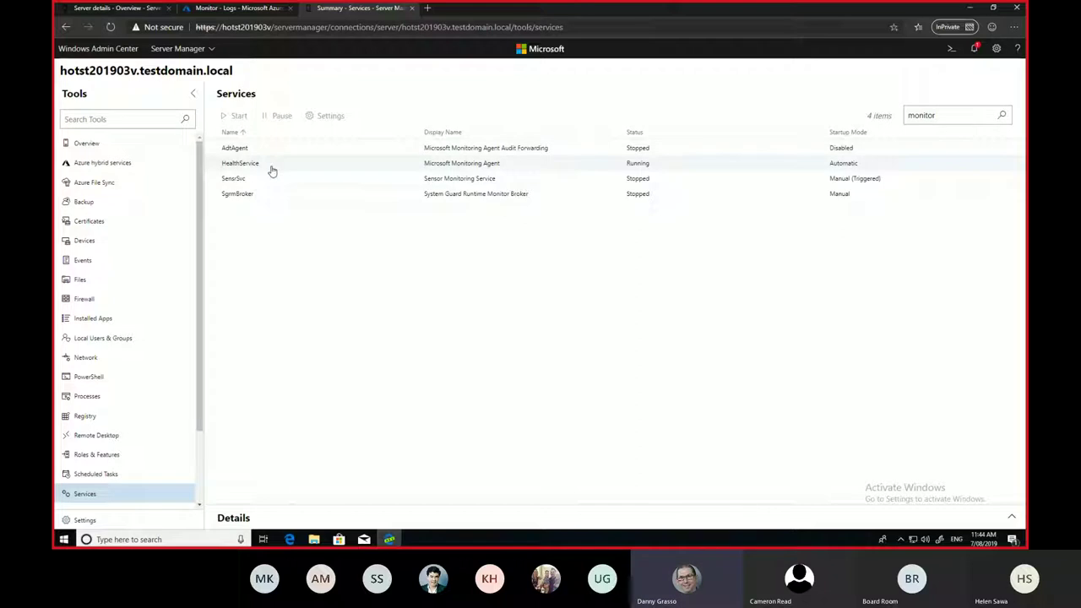
click(271, 167)
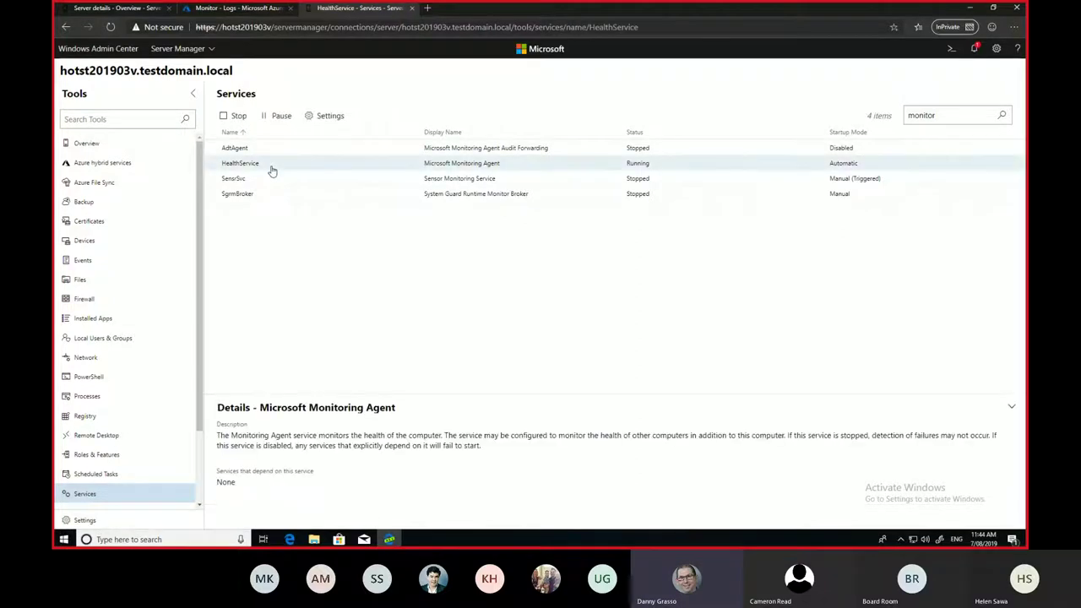
click(332, 119)
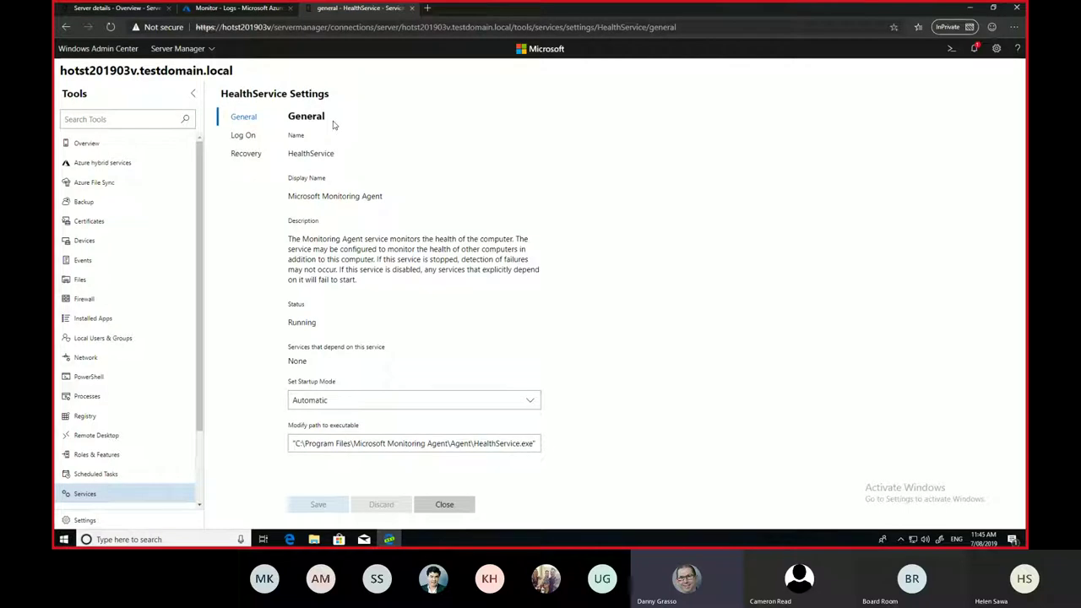
click(251, 138)
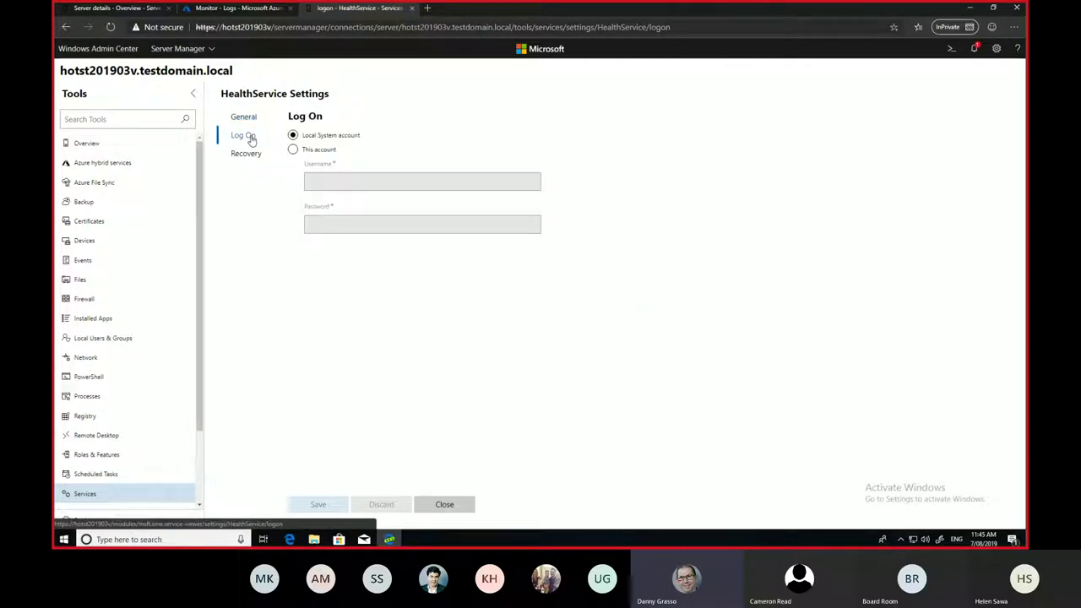
click(242, 161)
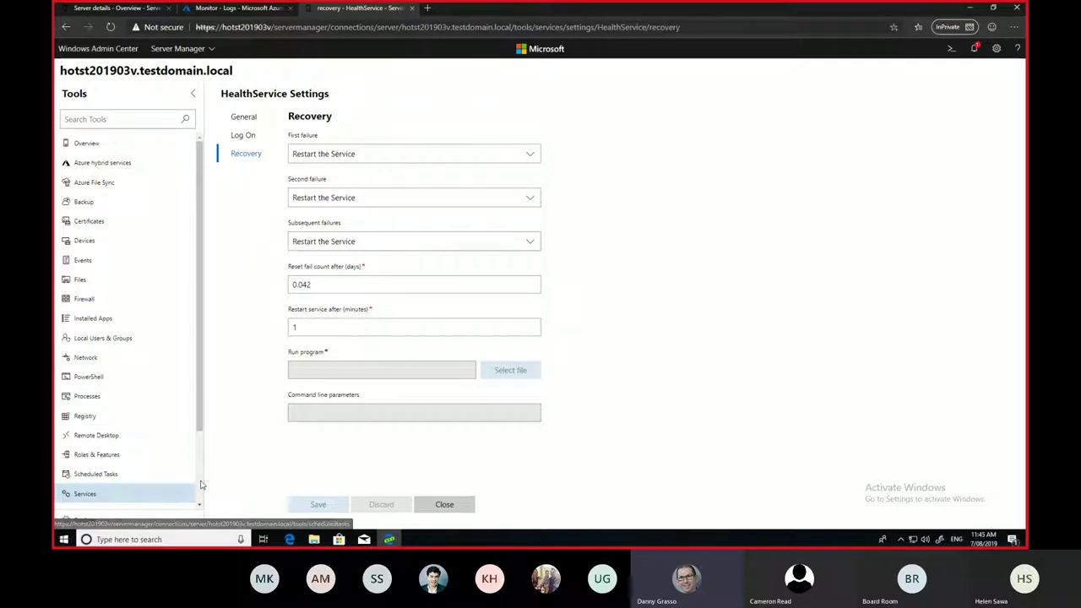
Open the server's Storage tool and return to the list of all connections
scroll(203, 481, down, 2)
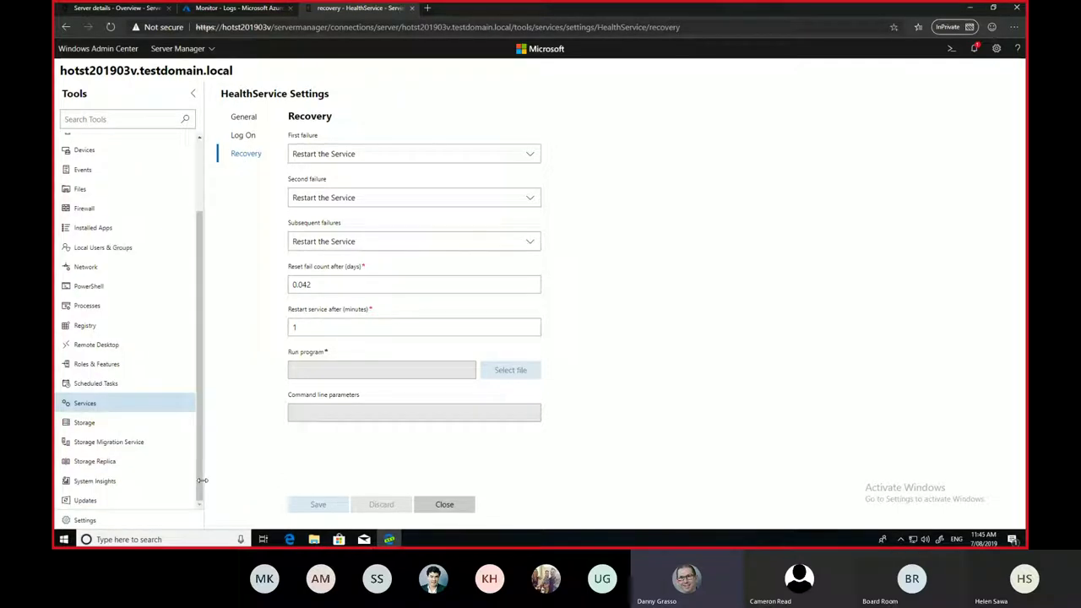
click(95, 423)
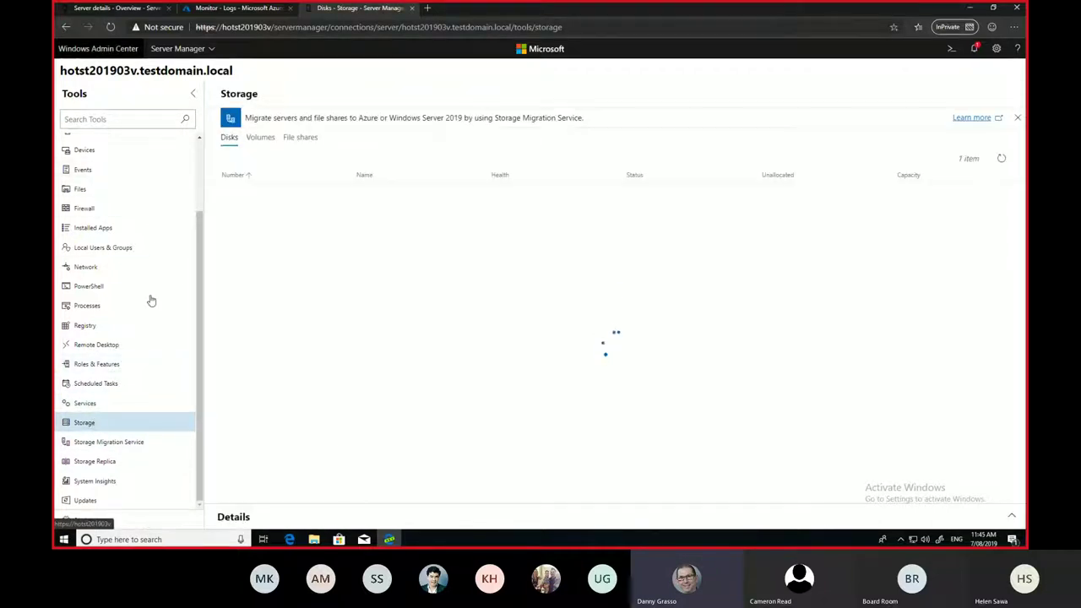
click(98, 48)
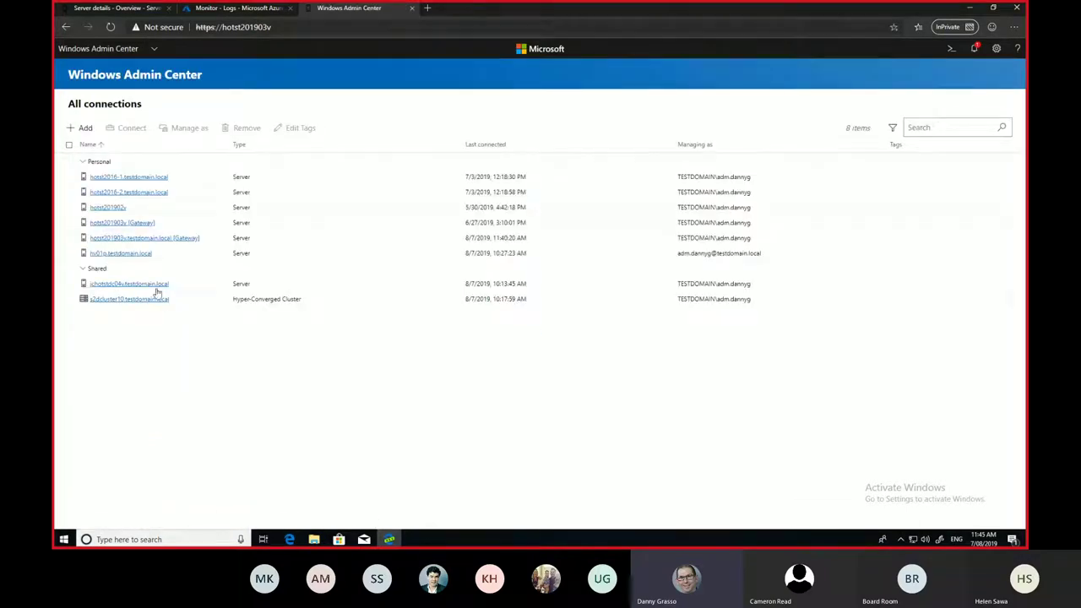
Connect to the hyper-converged cluster s2dcluster10.testdomain.local with another account, entering the administrator username and password
click(136, 299)
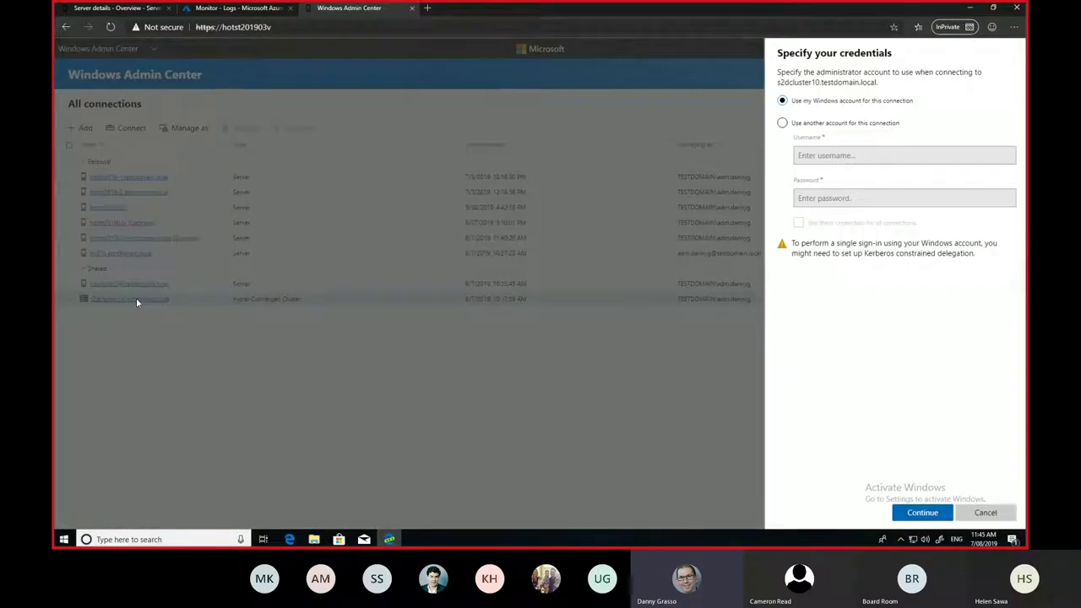
click(782, 122)
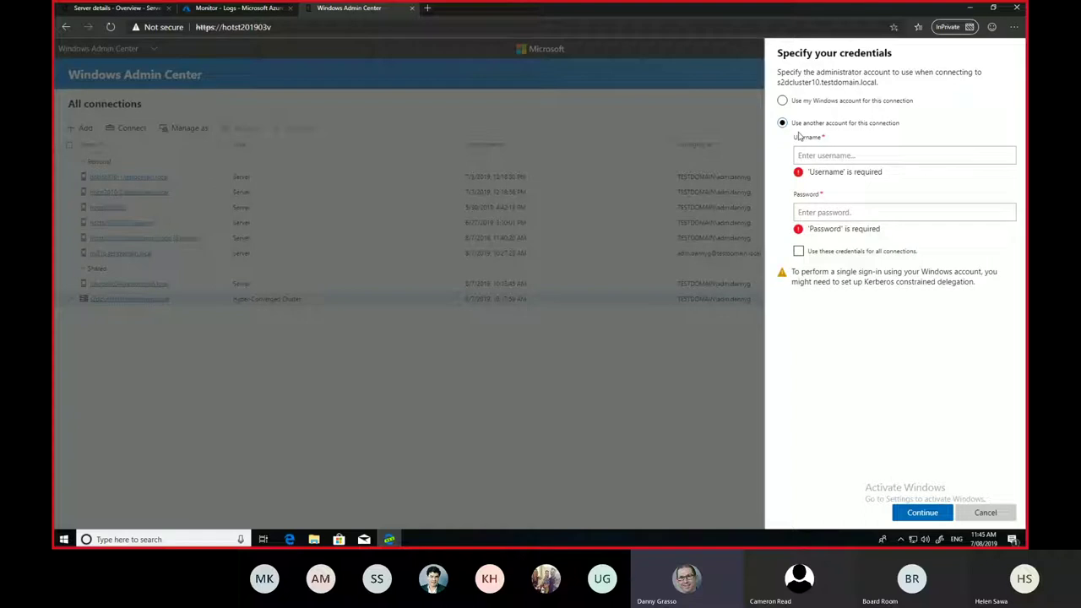
click(816, 155)
text(t)
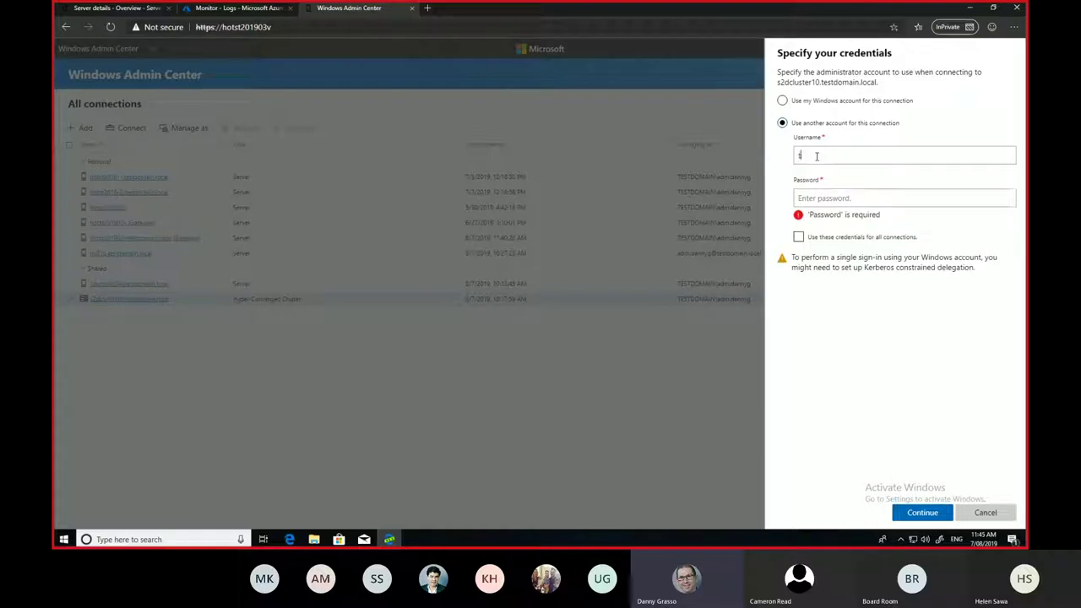
text(estdomain\adm.dannyg)
key(Tab)
text(*)
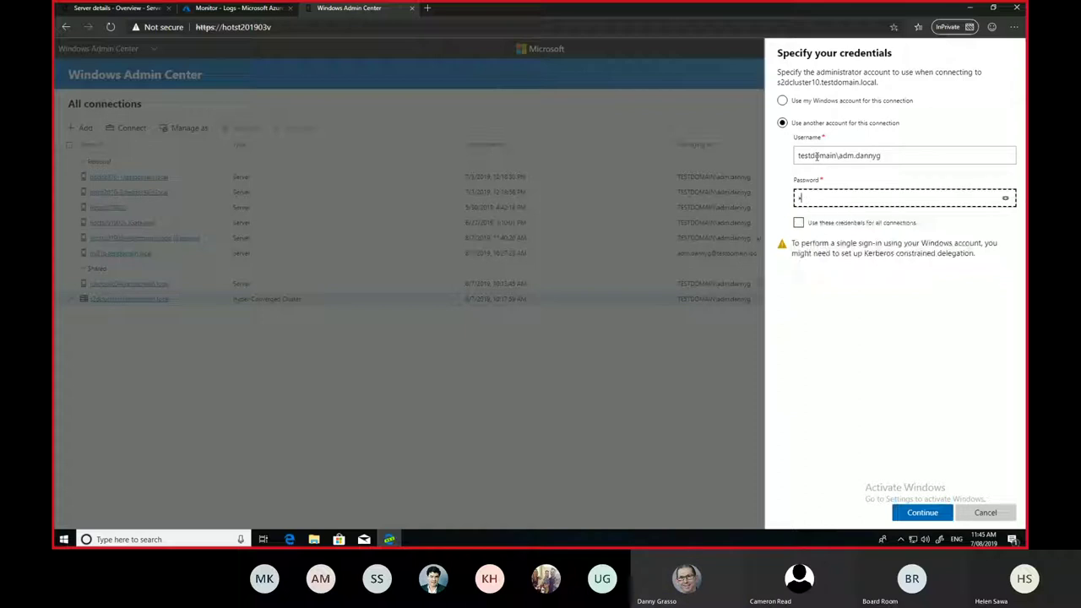
text(*************)
key(Return)
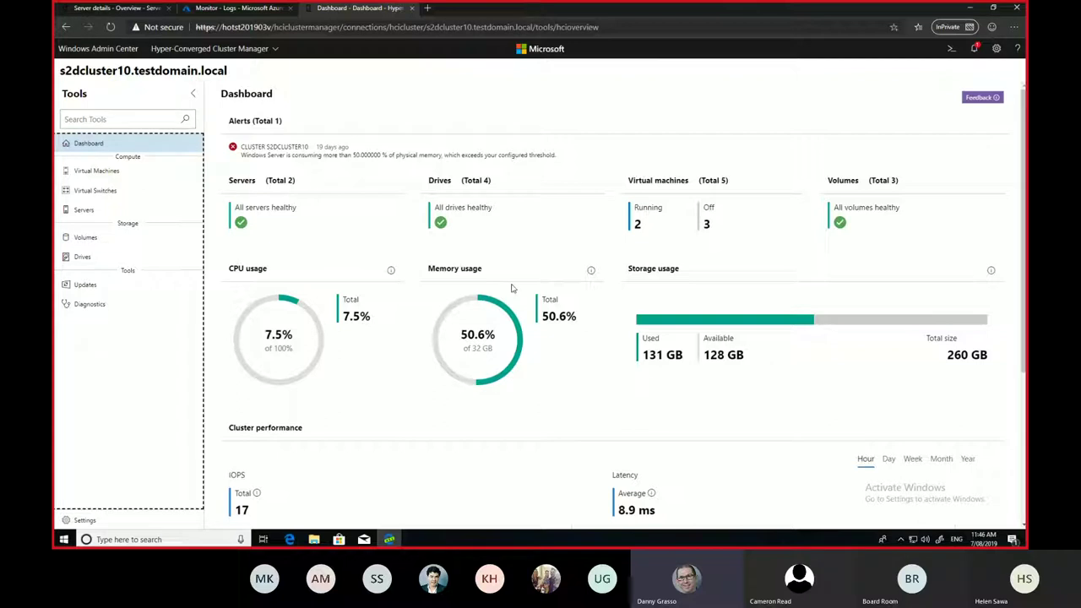
View the cluster's virtual machine inventory and the additional actions available for JCHOTSTABS01V
click(103, 173)
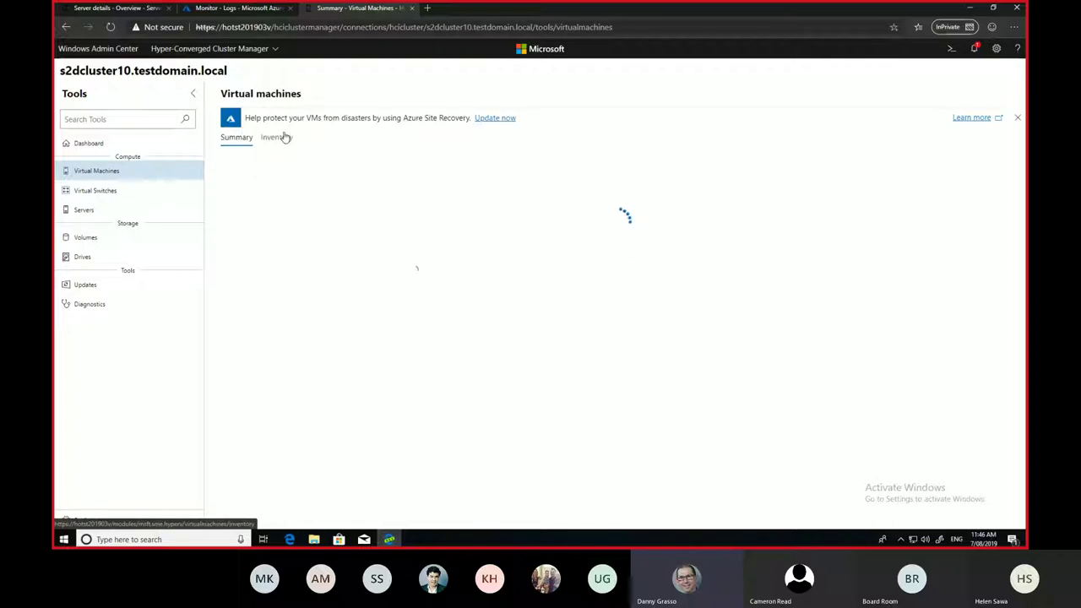
click(282, 139)
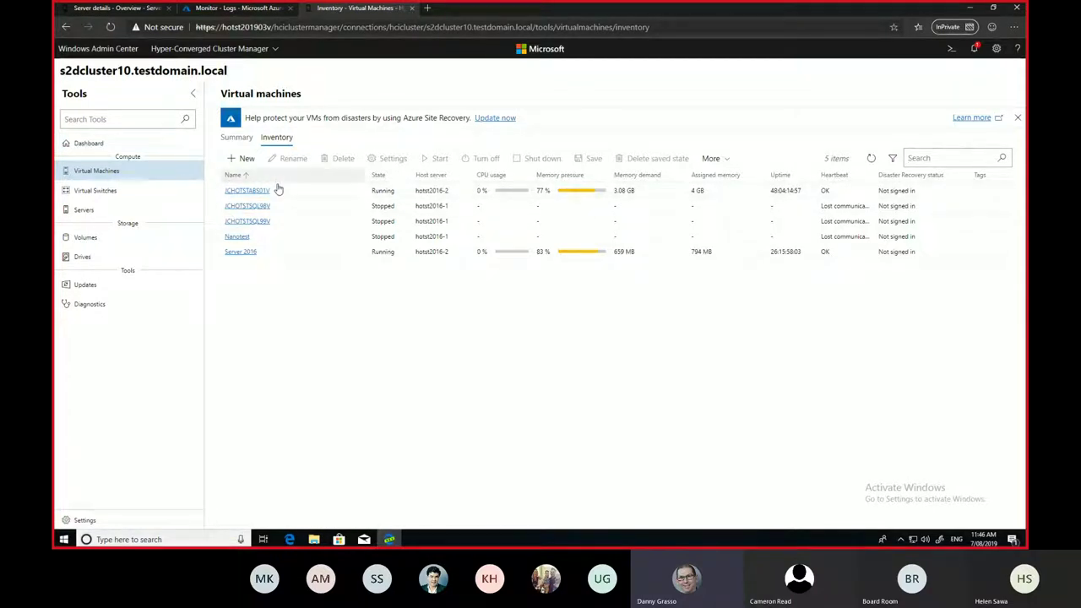
click(309, 191)
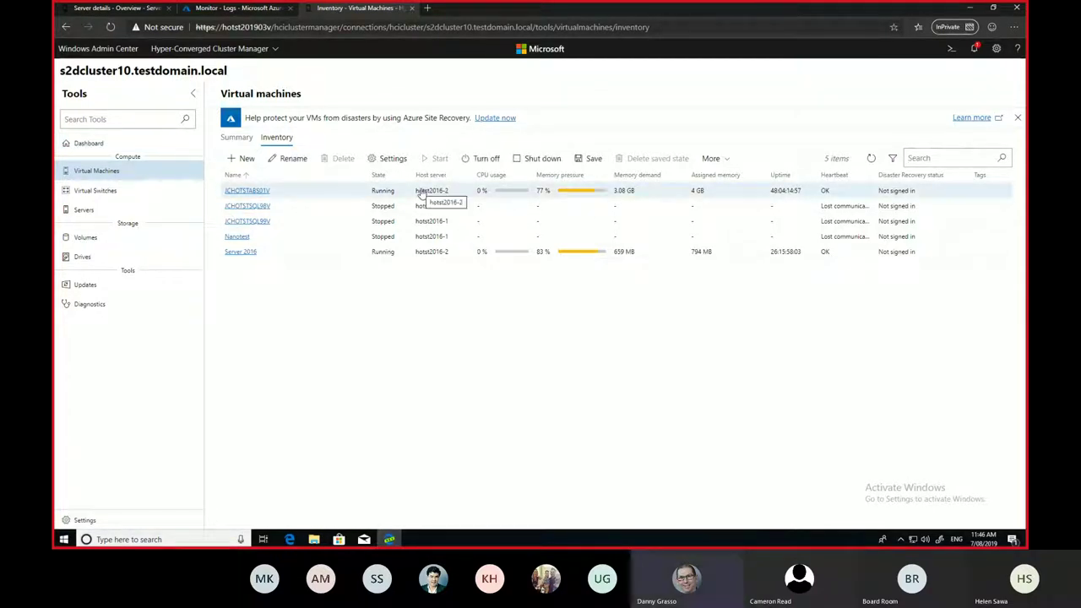
click(726, 160)
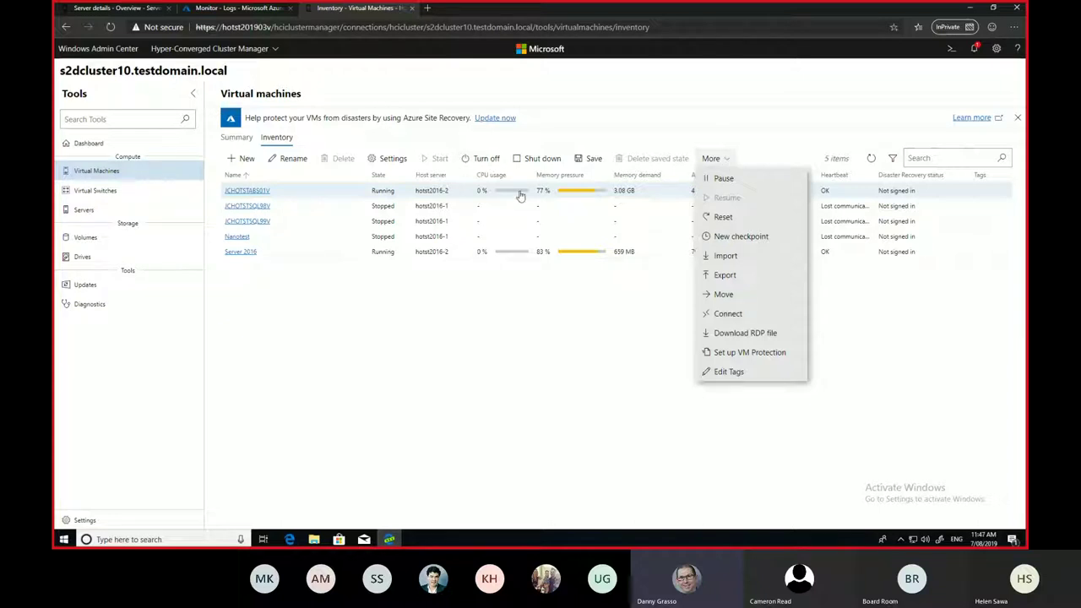
Try to save a startup memory of 2 GB for JCHOTSTABS01V, view the error details and discard the change
click(390, 159)
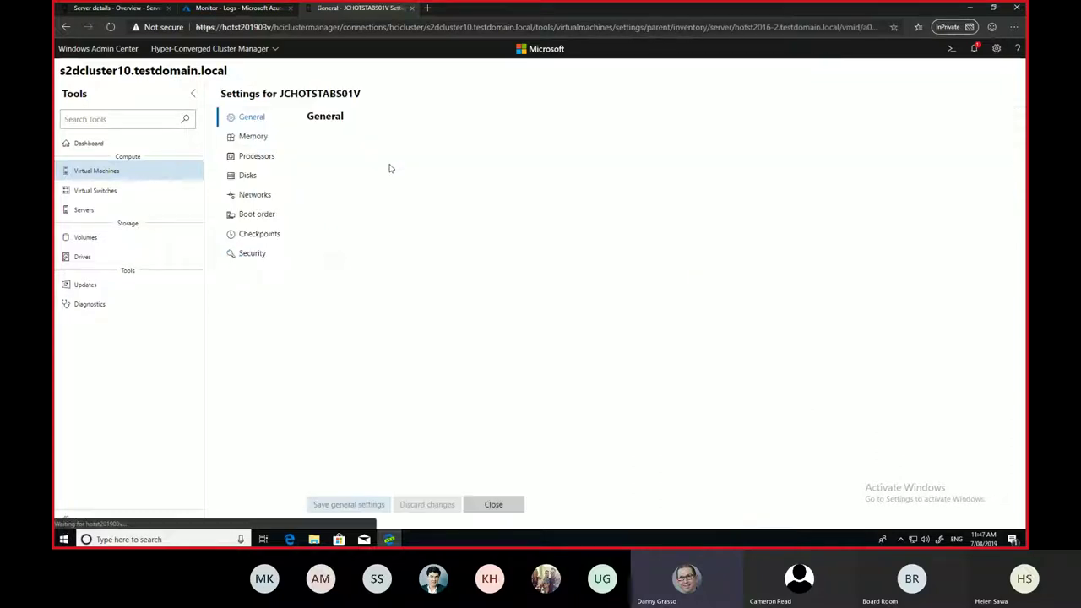
click(245, 138)
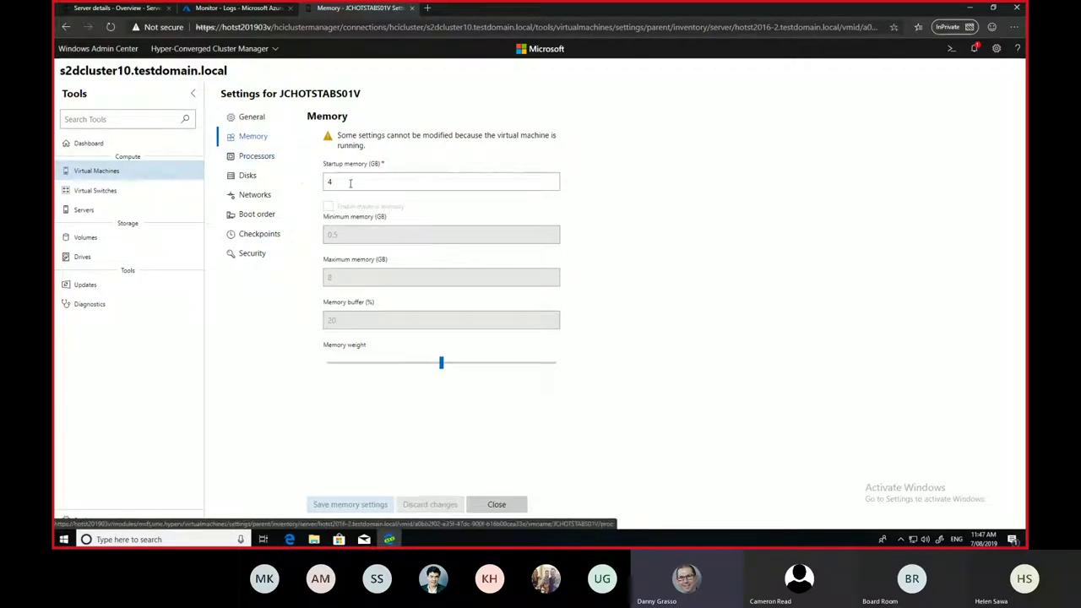
key(BackSpace)
text(2)
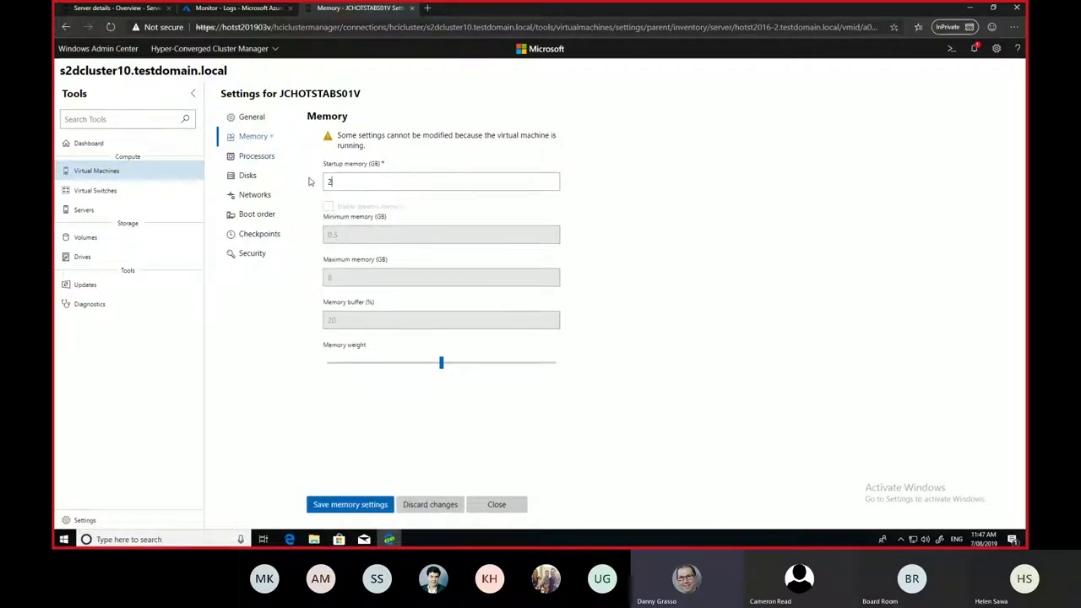
click(331, 504)
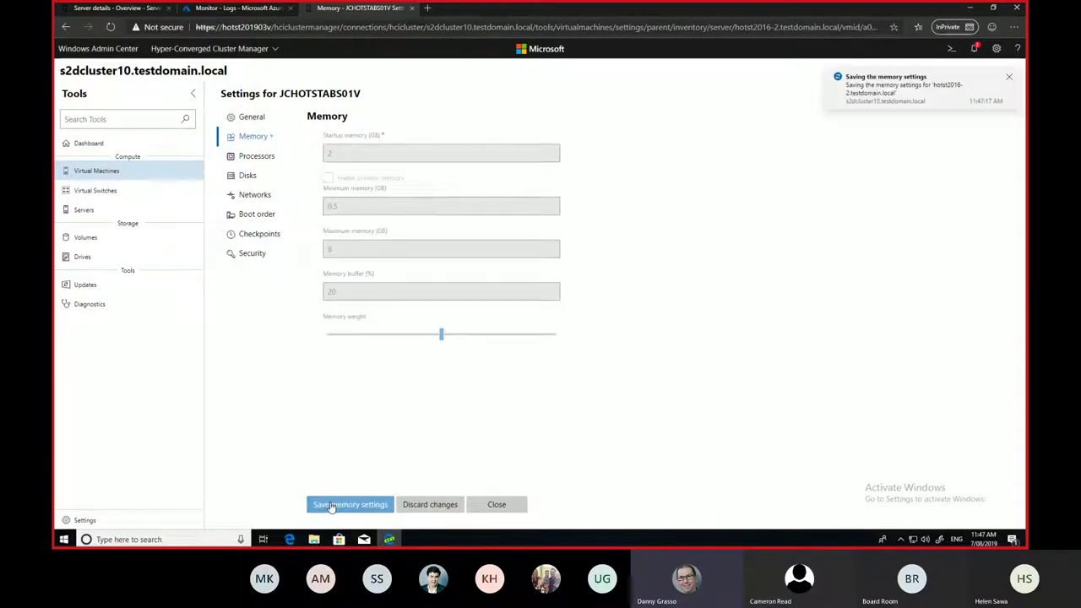
click(505, 504)
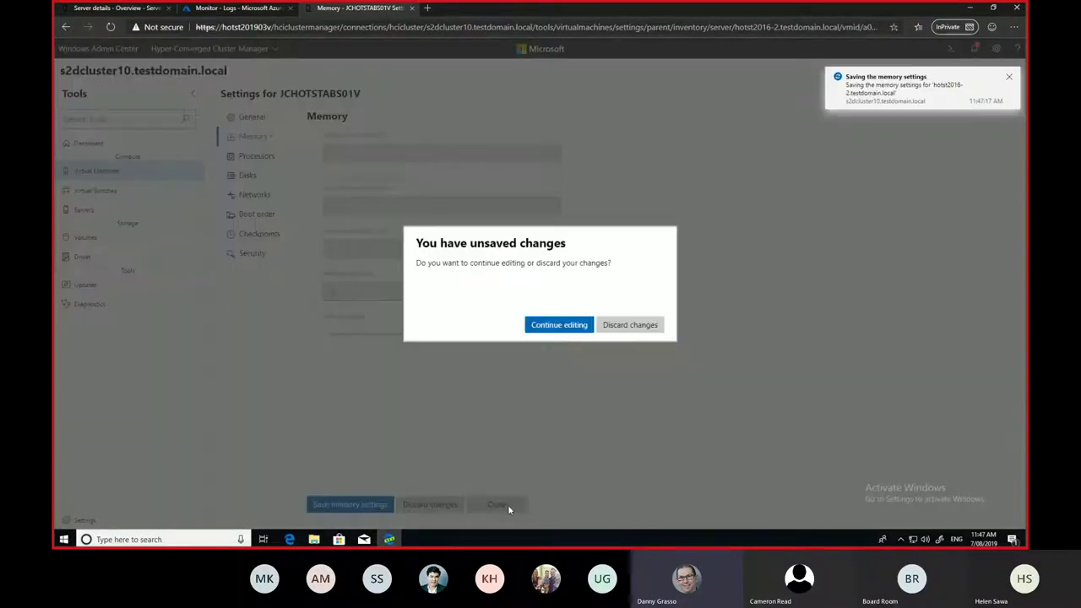
click(564, 327)
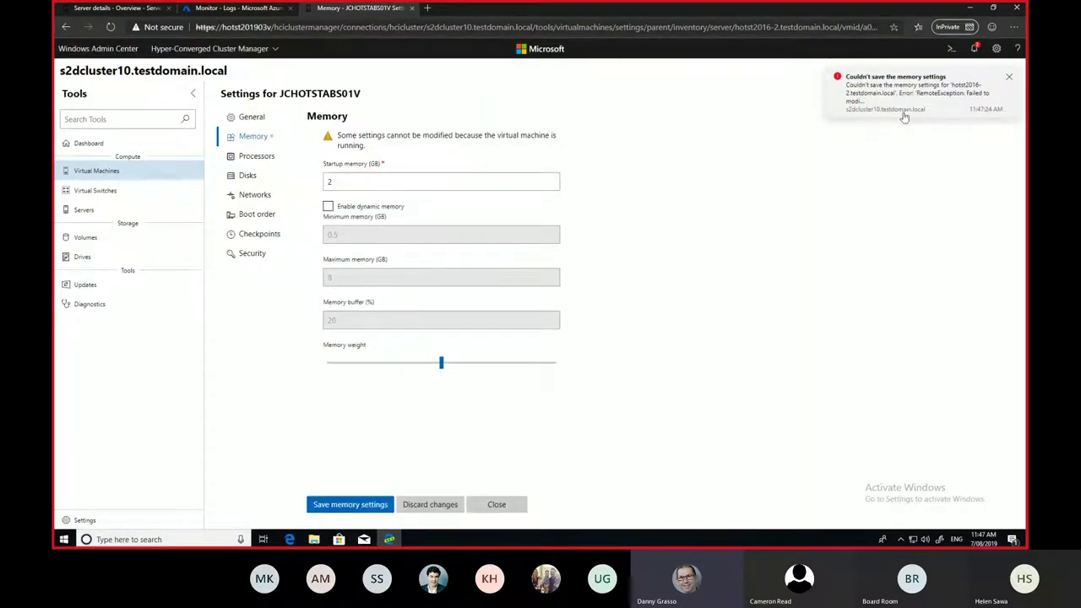
click(894, 99)
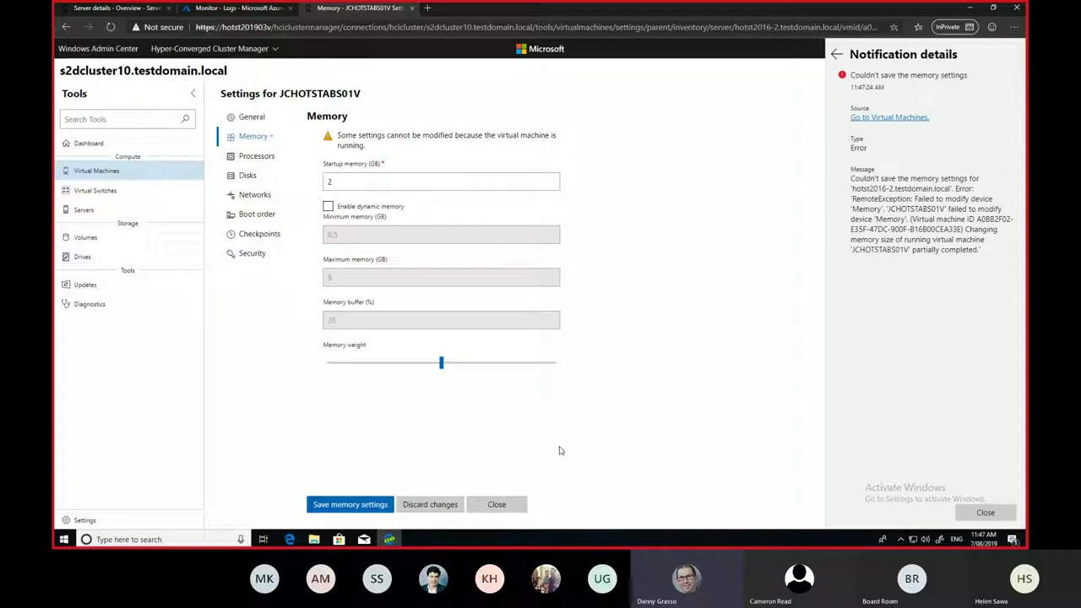
click(426, 505)
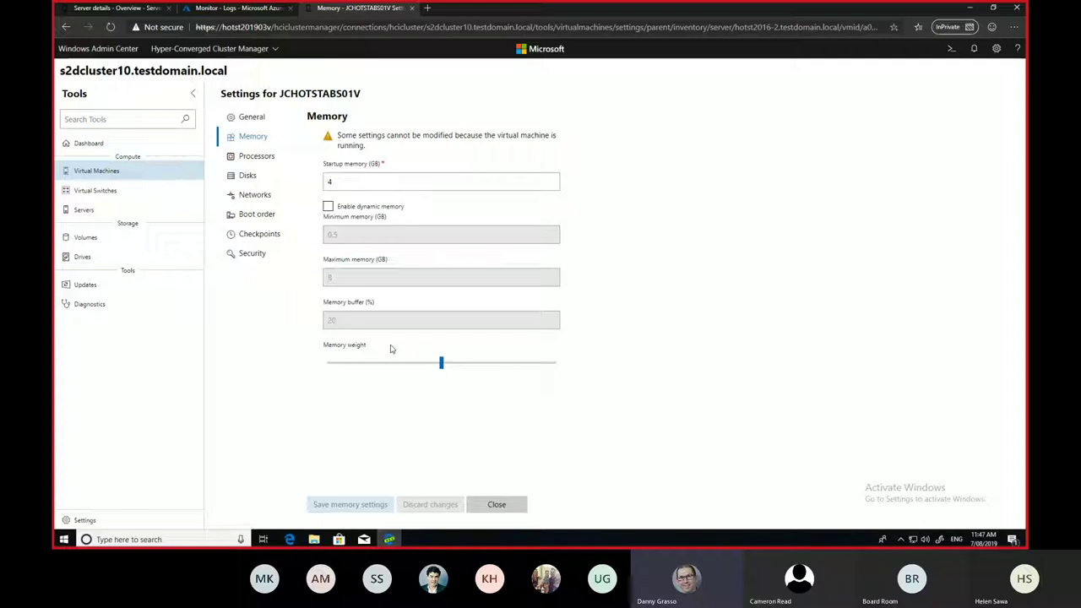
View the Processors, Disks and Checkpoints settings of JCHOTSTABS01V, and return to the virtual machine inventory
click(245, 156)
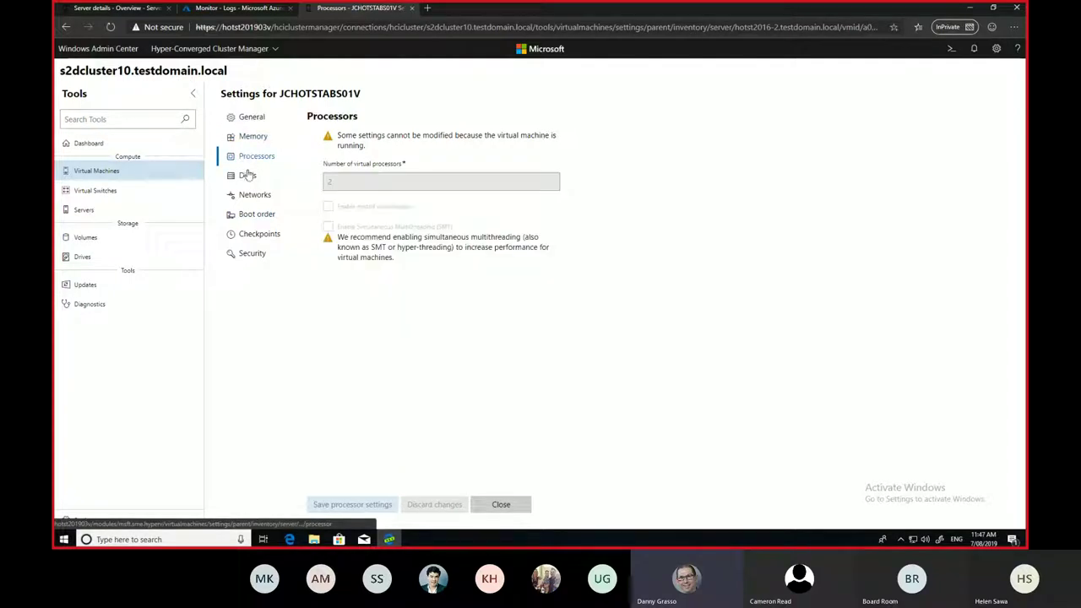
click(245, 176)
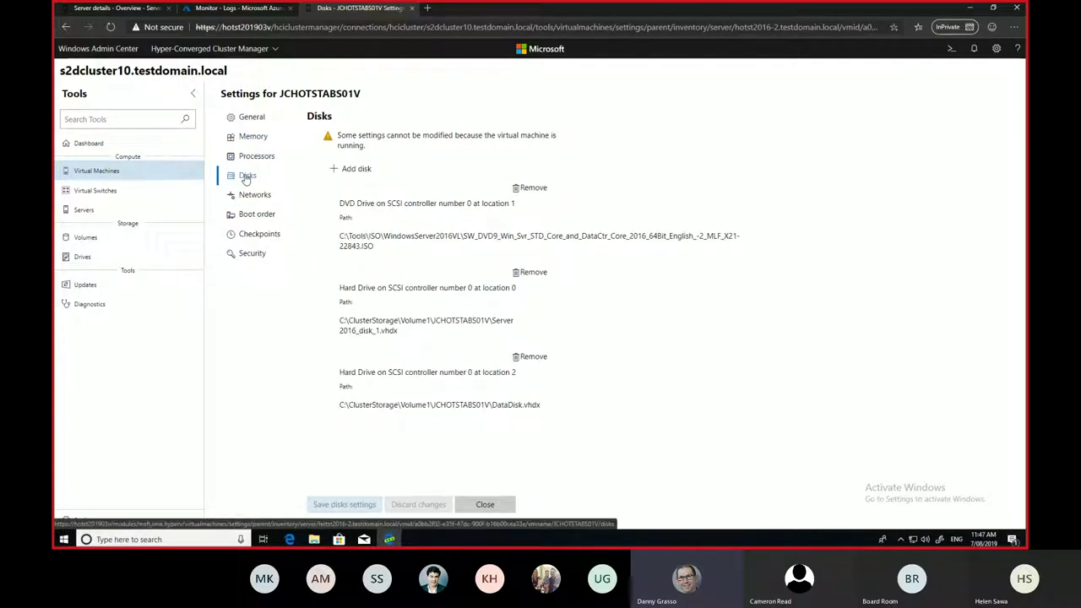
click(258, 233)
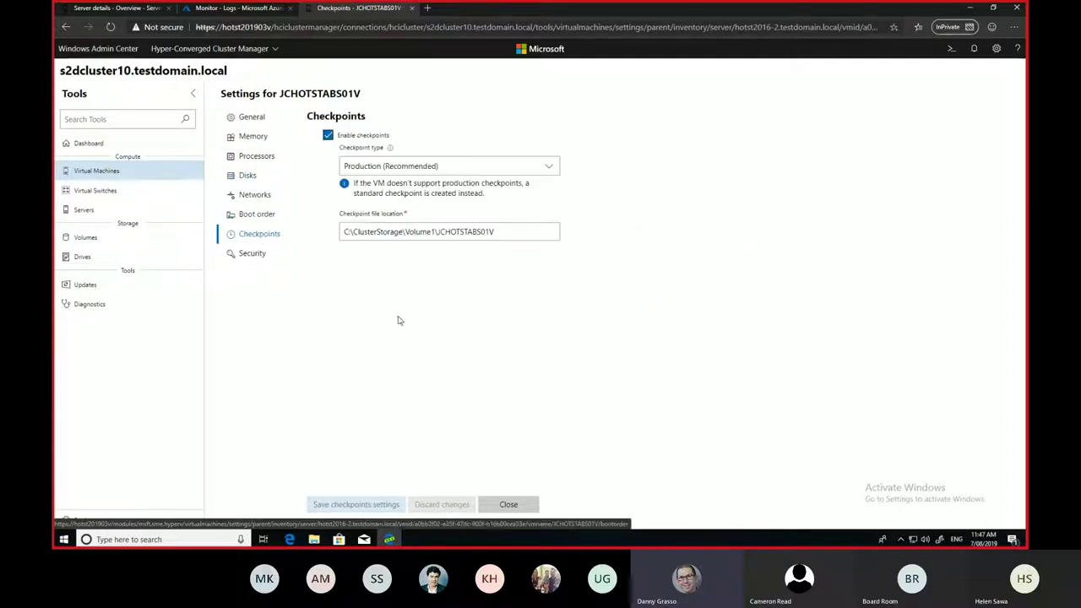
click(516, 505)
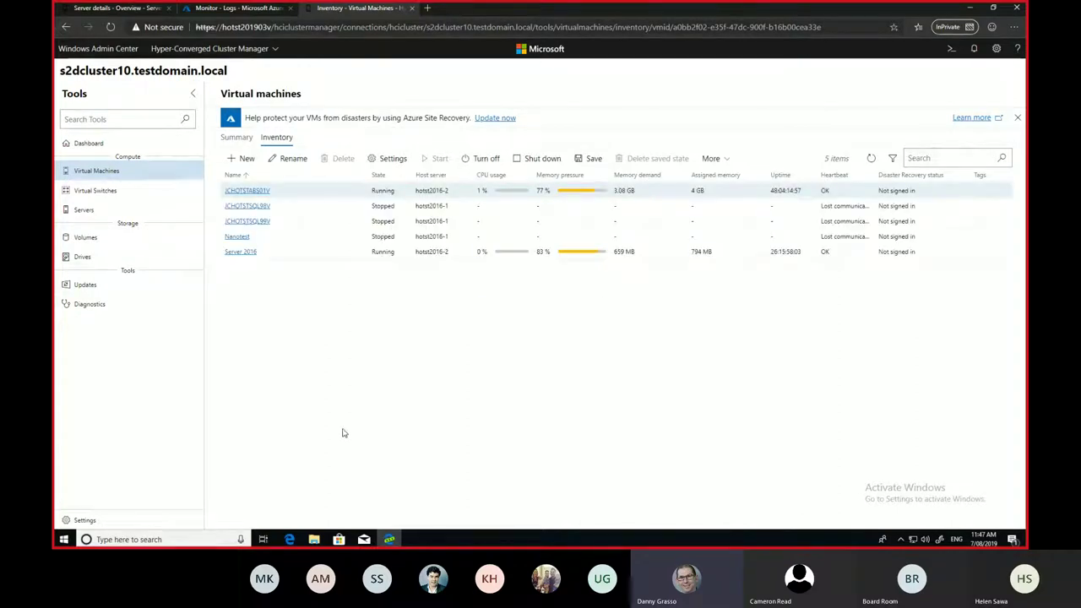
Expand the cluster volume S2DDisk01 to 155 GB
click(88, 238)
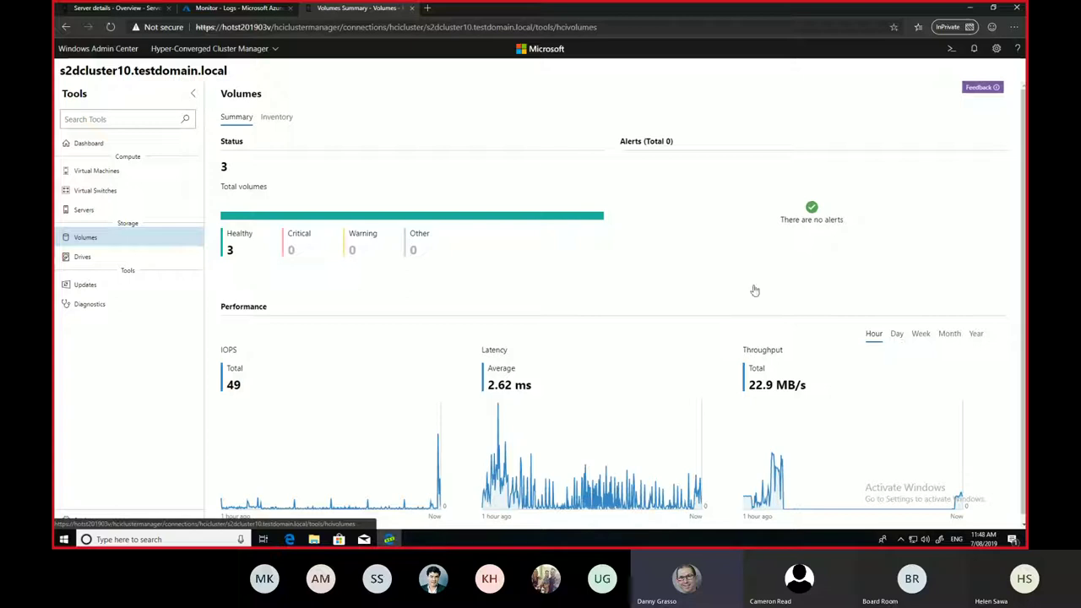
click(279, 117)
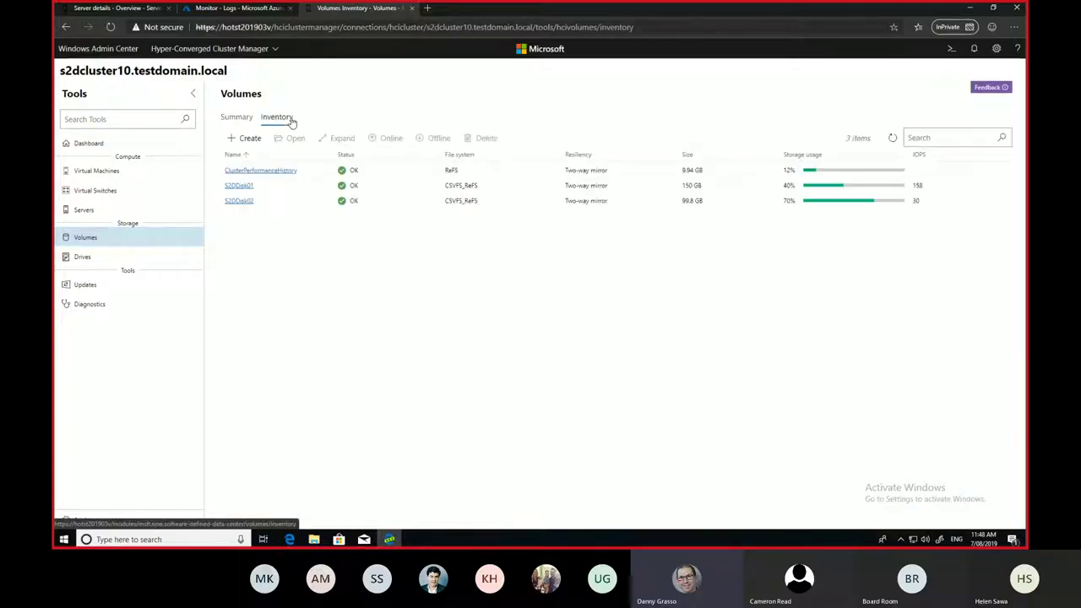
click(239, 185)
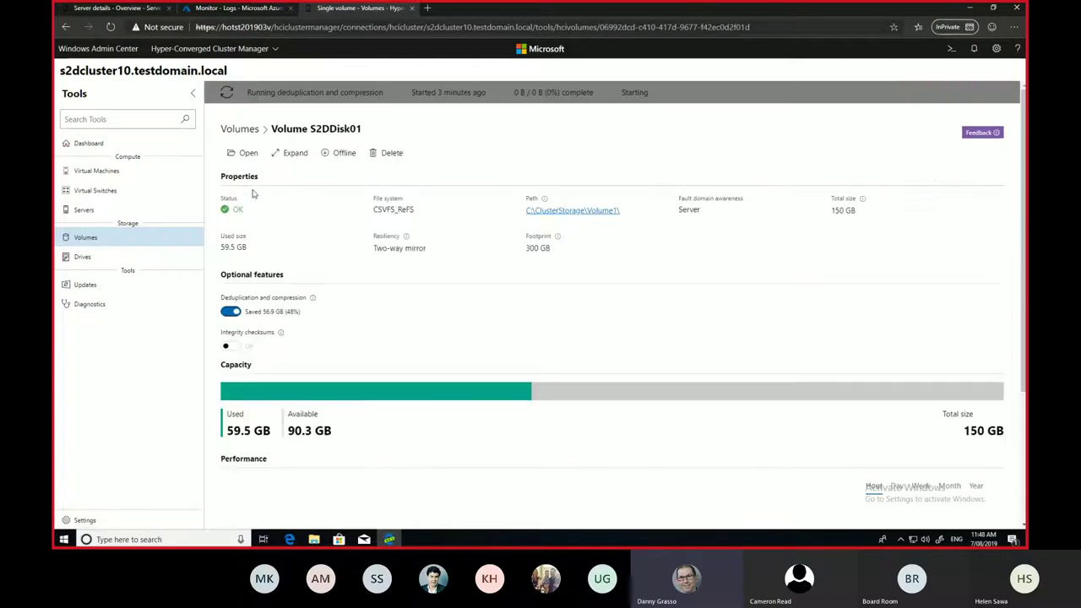
click(292, 152)
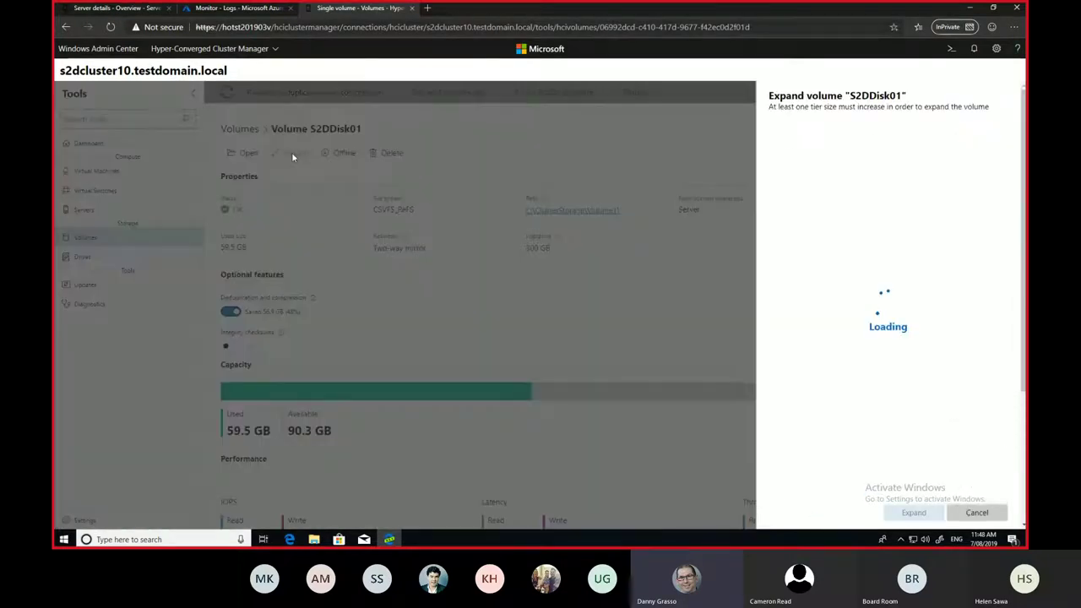
click(800, 156)
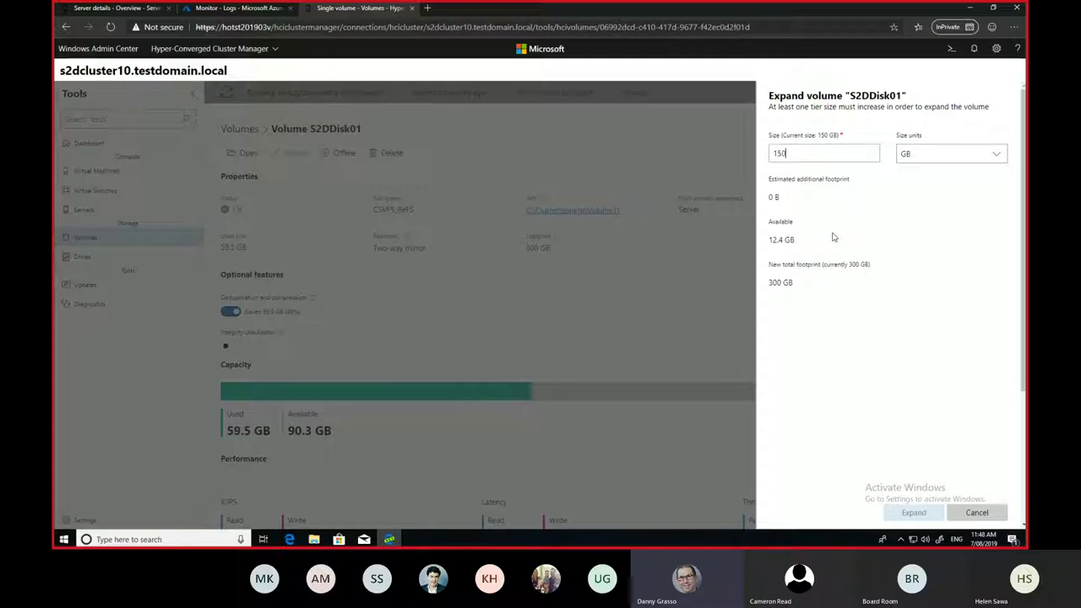
key(BackSpace)
text(5)
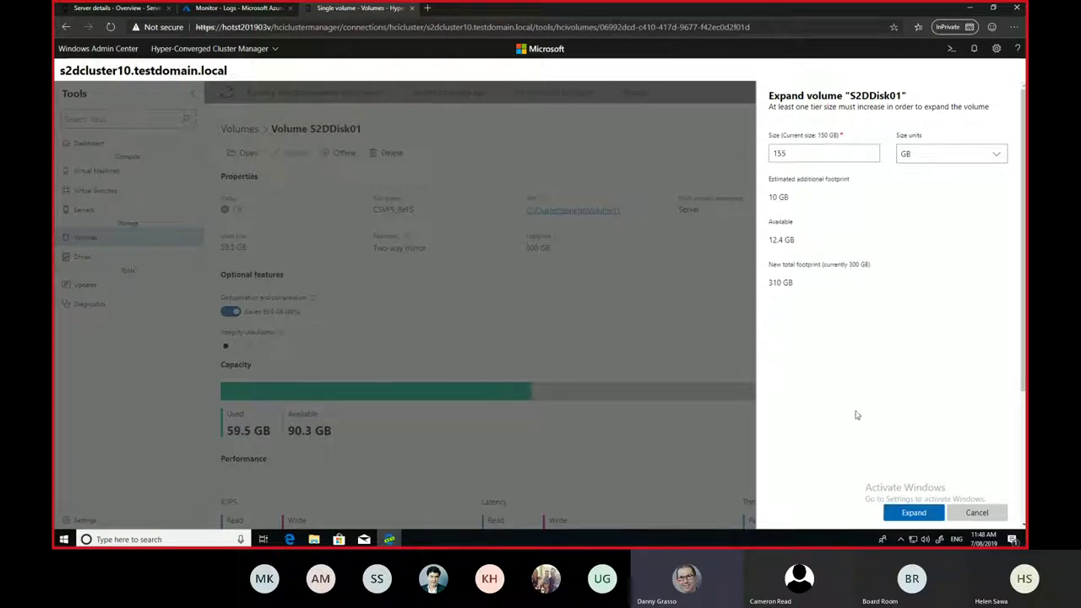
click(922, 514)
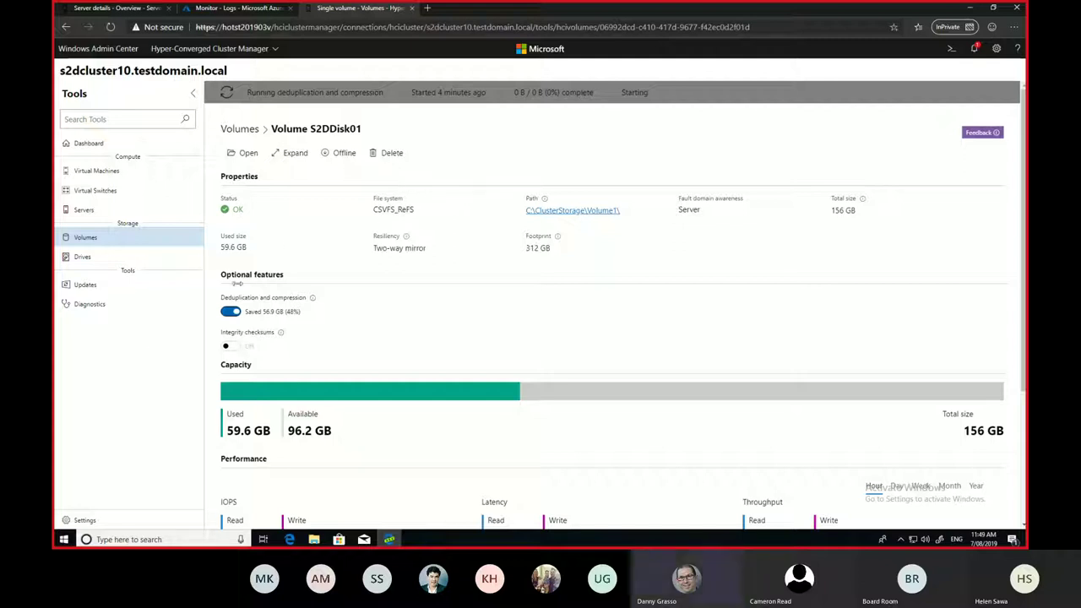
Check the cluster's dashboard, and connect to the server jchotstdc04v.testdomain.local from the list of all connections
click(93, 145)
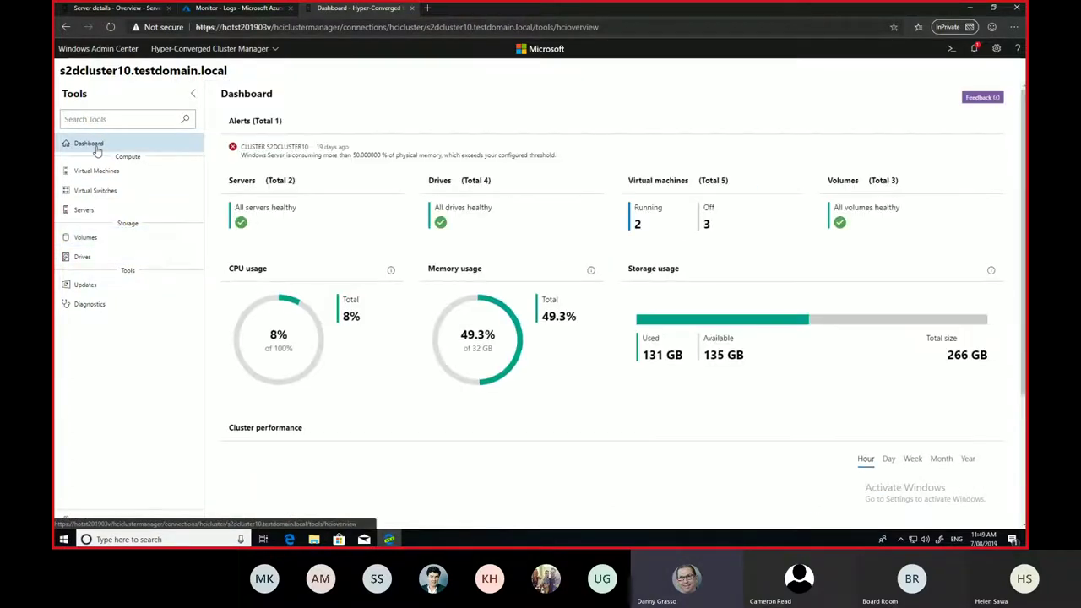
click(106, 50)
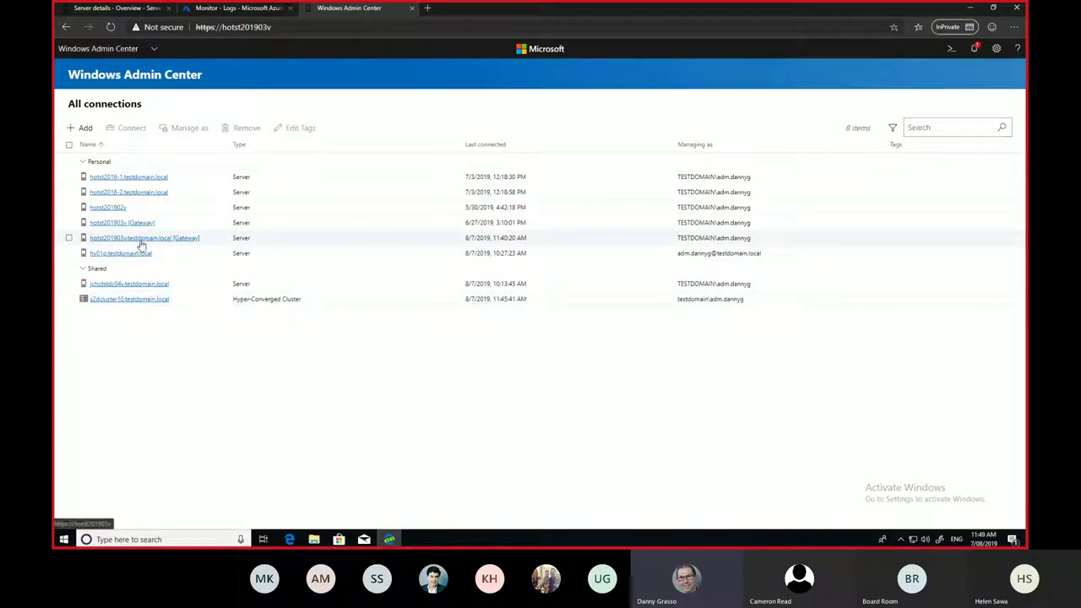
click(128, 283)
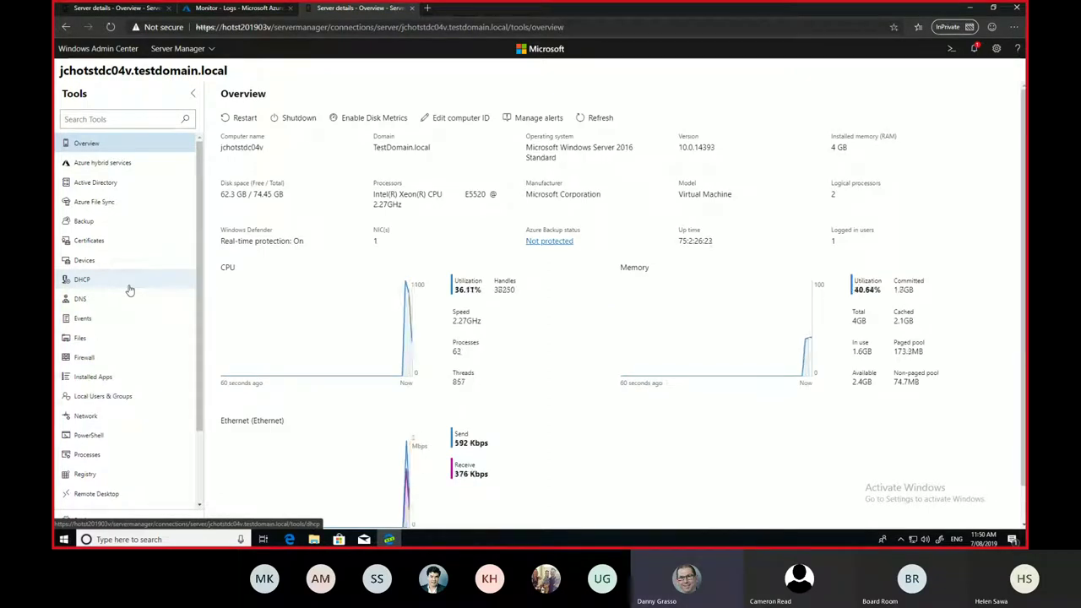
View the server's DHCP scopes and the form for creating a new scope without creating one
click(106, 282)
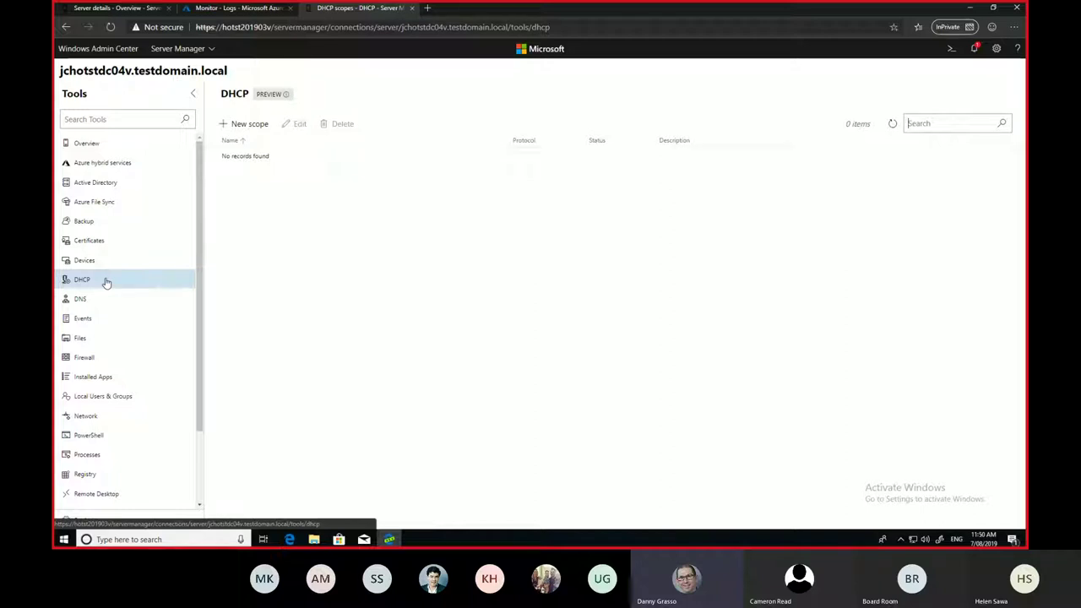
click(249, 125)
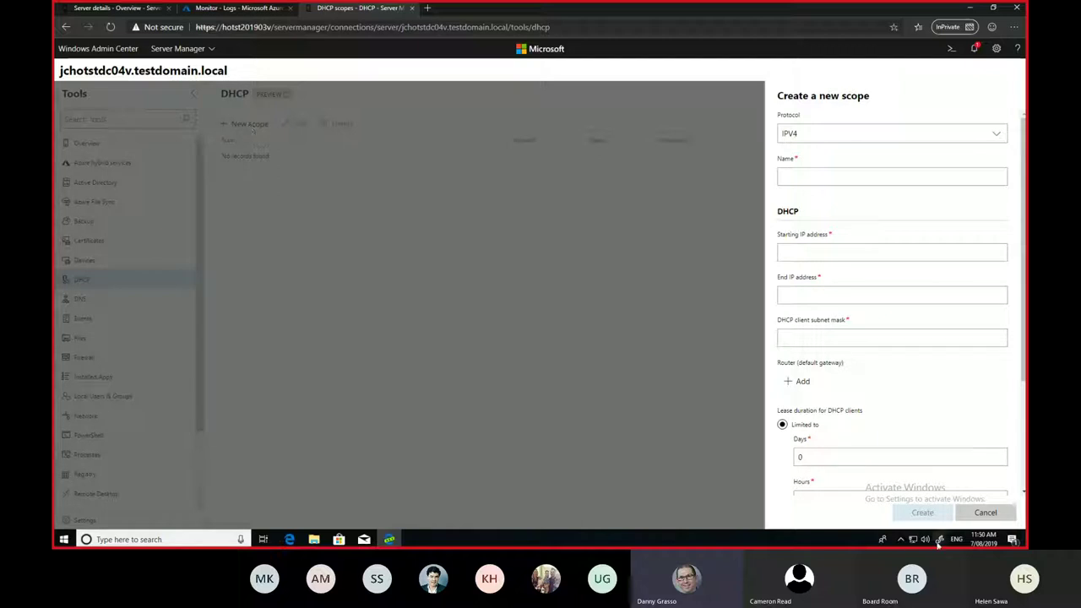
click(981, 516)
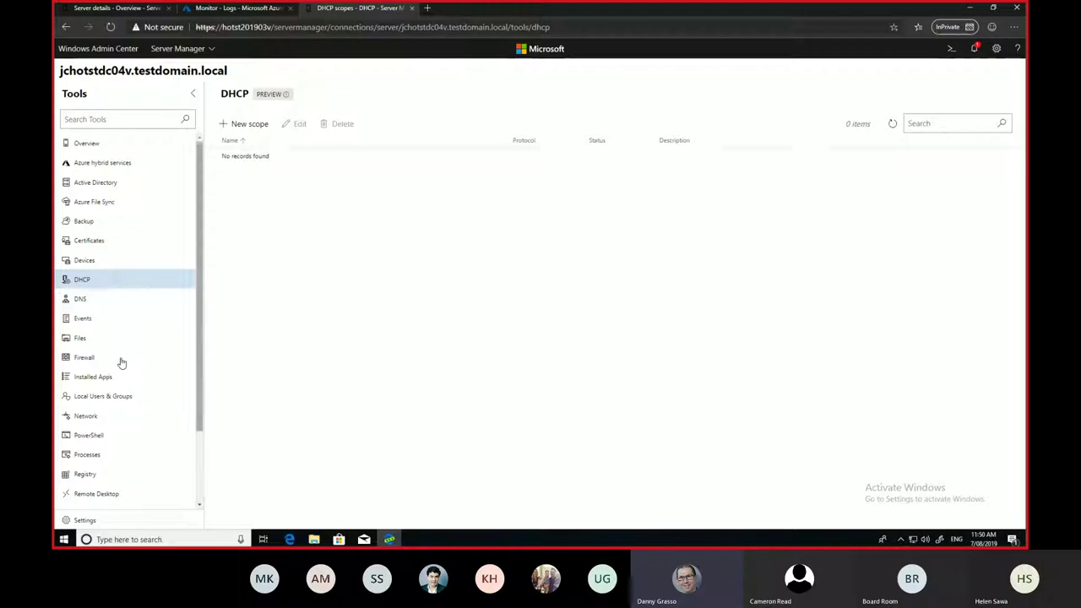
Show the records of the TestDomain.local forward lookup zone in the server's DNS tool and enlarge the record list
click(80, 302)
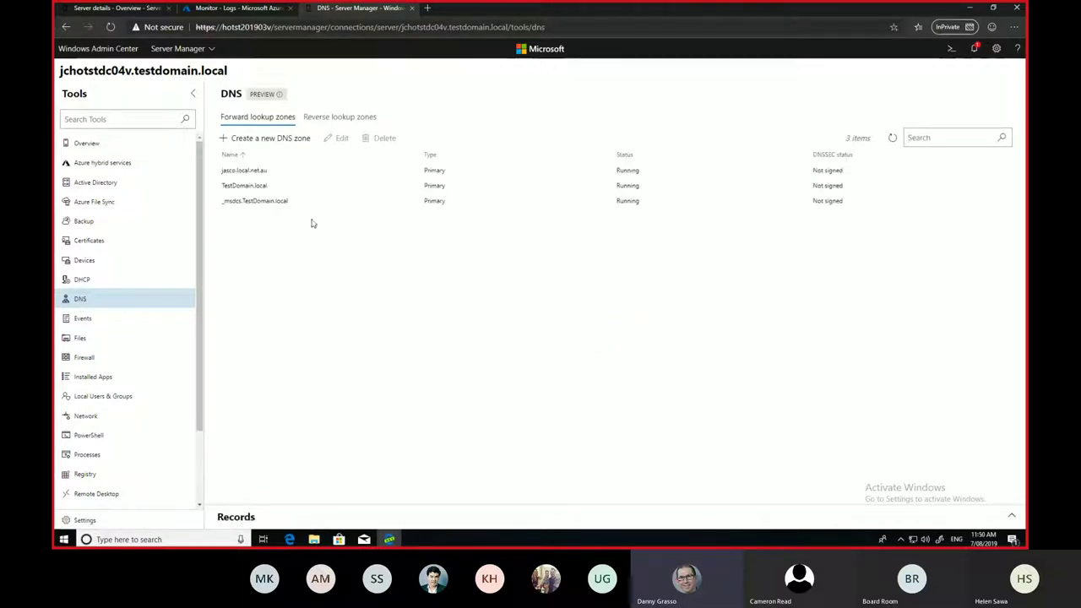
click(244, 186)
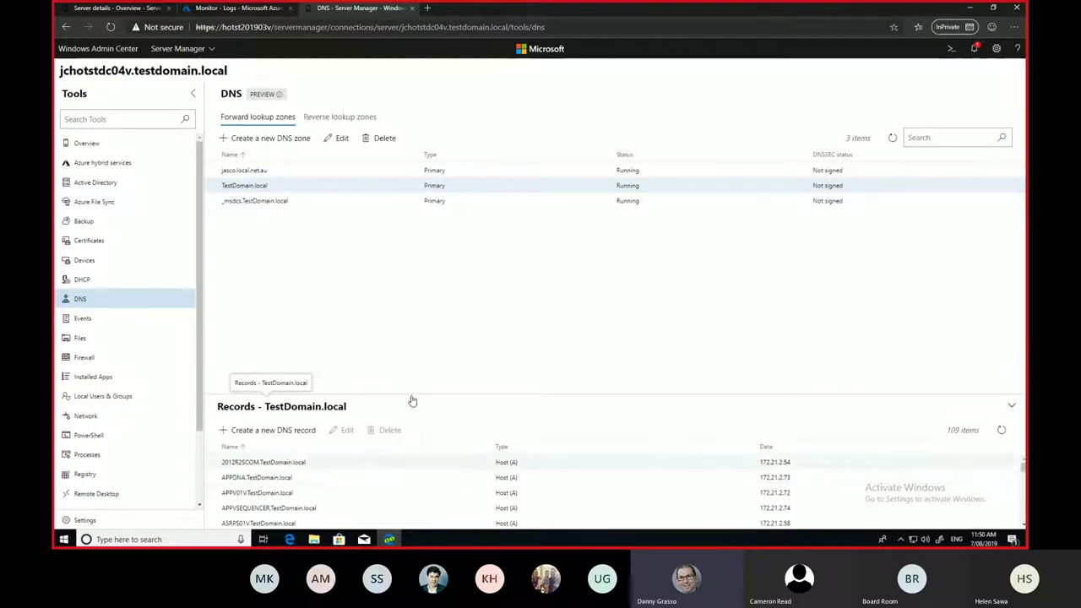
drag(428, 394, 434, 268)
View the editable settings of the TestDomain.local zone and of its AzureBackup host record without saving changes
click(251, 428)
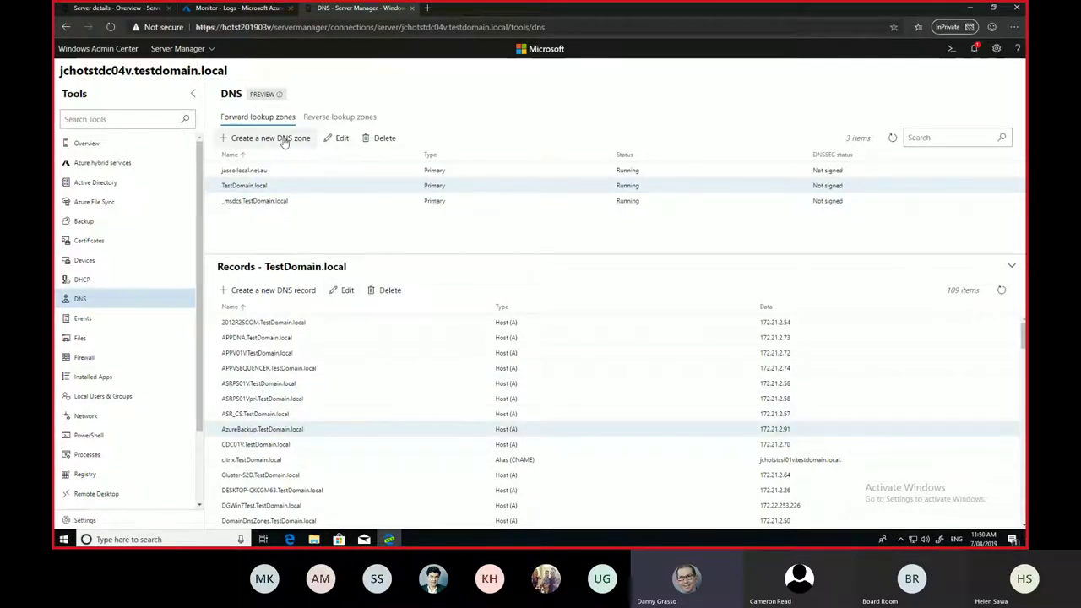
click(342, 139)
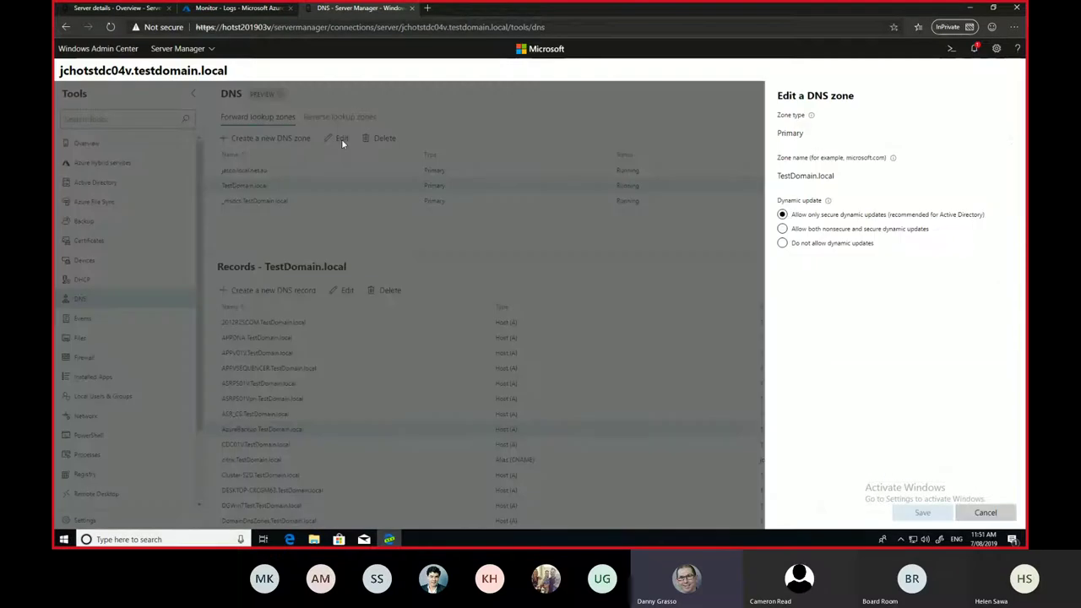
key(Escape)
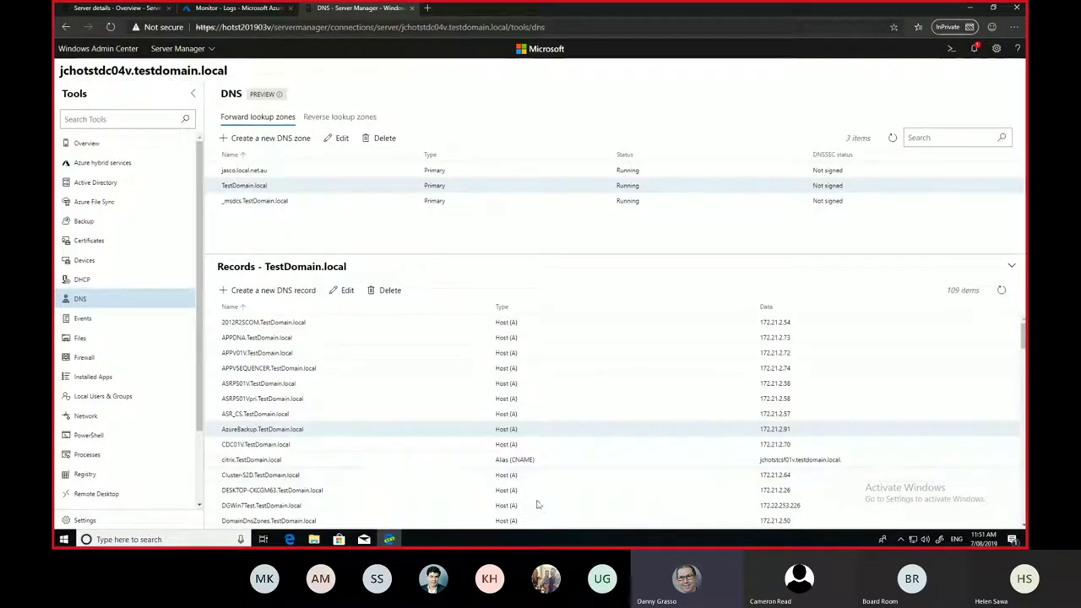
click(349, 294)
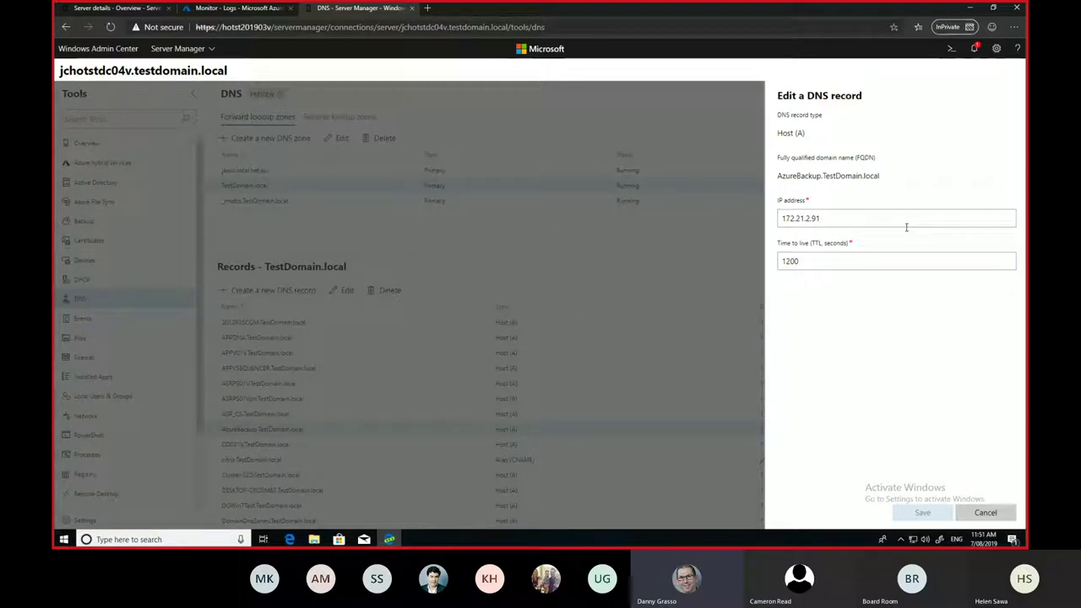
Close the DNS record editor without saving, and search the server's Active Directory for users by the person's first name
click(985, 512)
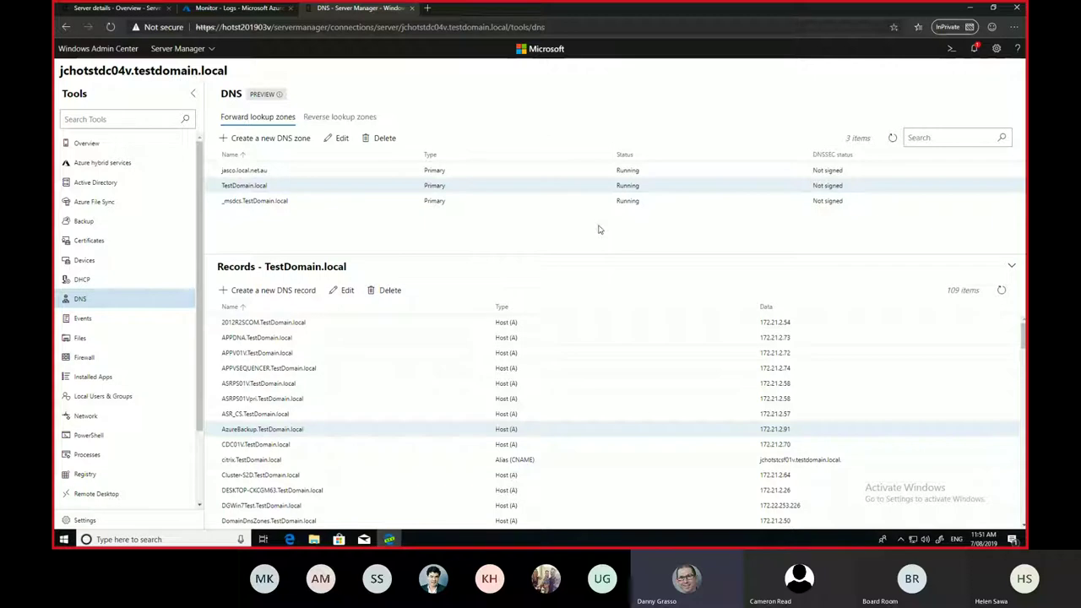
click(109, 187)
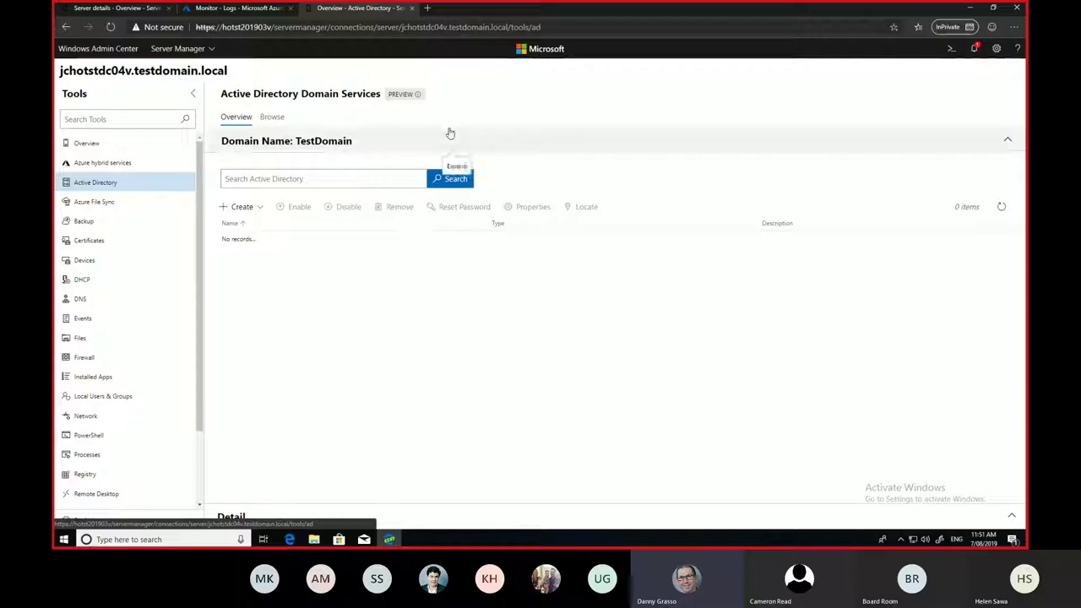
click(288, 179)
text(danny)
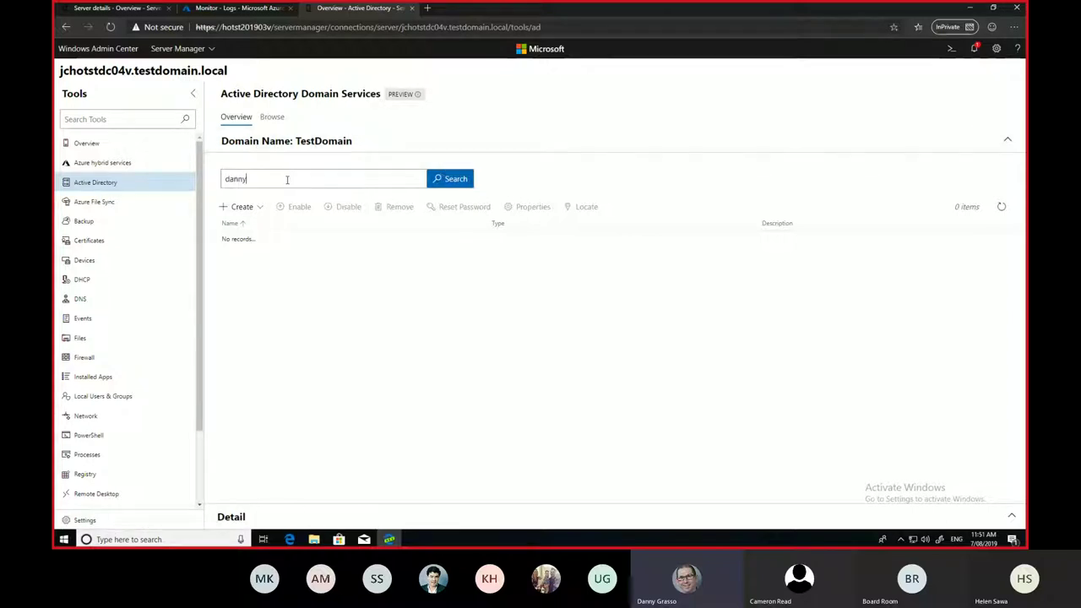
key(Return)
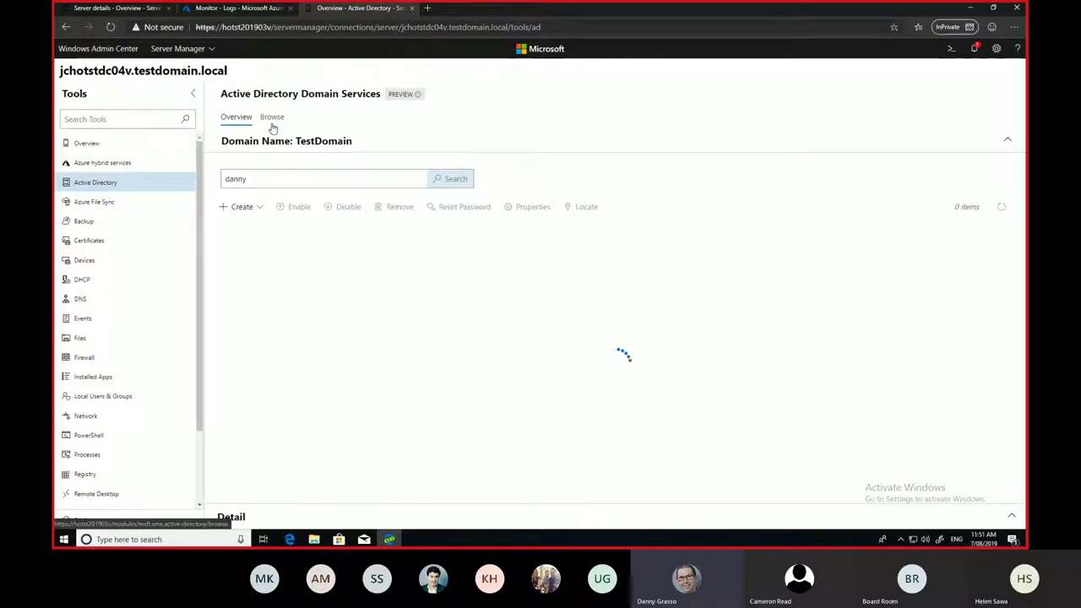
View the account properties of the second user in the Active Directory search results without changing them
click(240, 255)
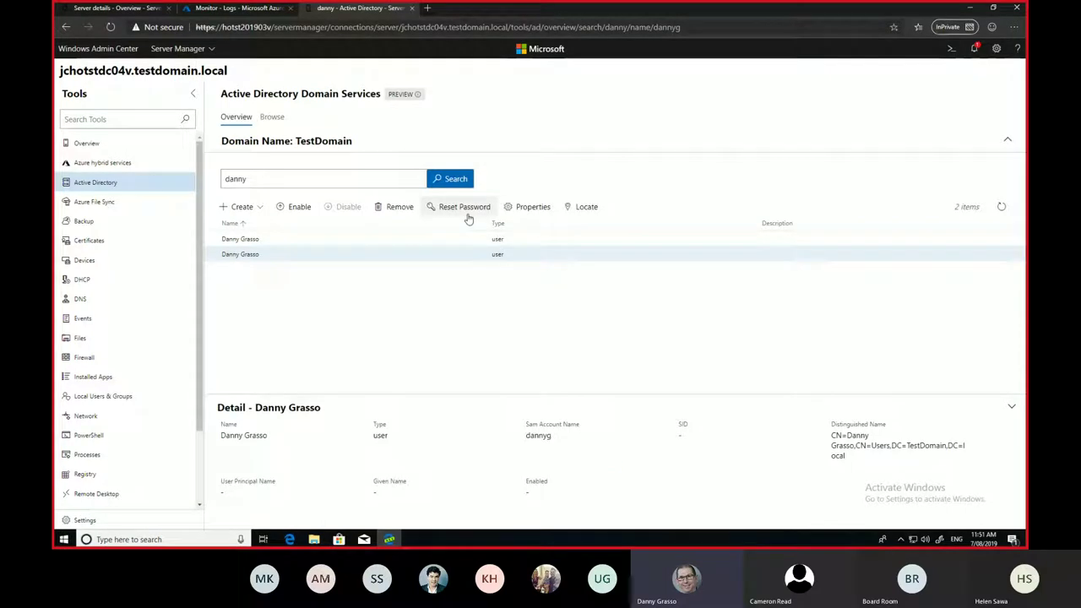
click(529, 209)
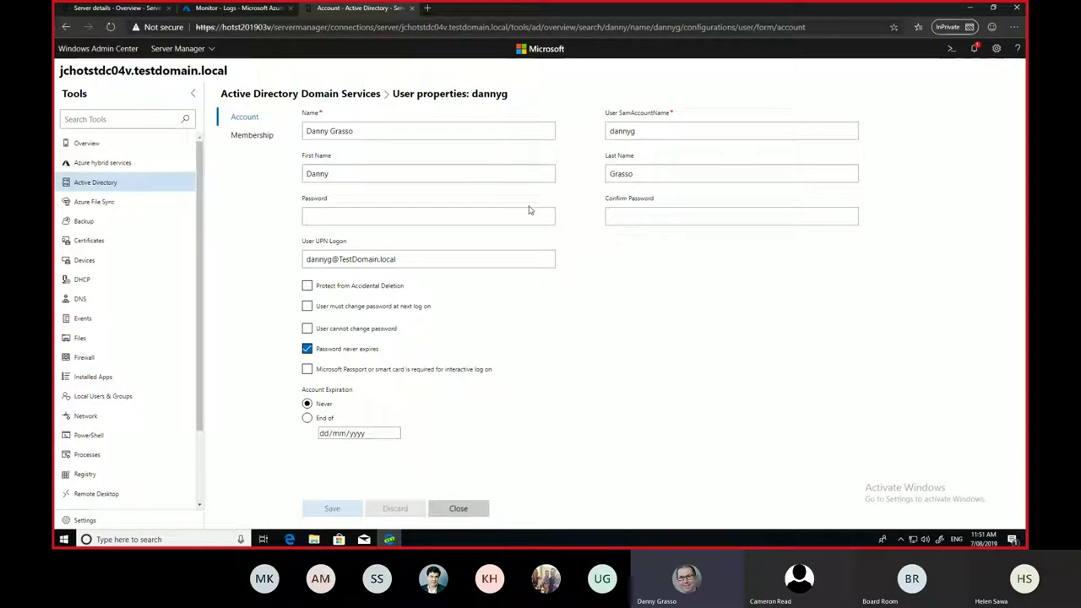
click(460, 511)
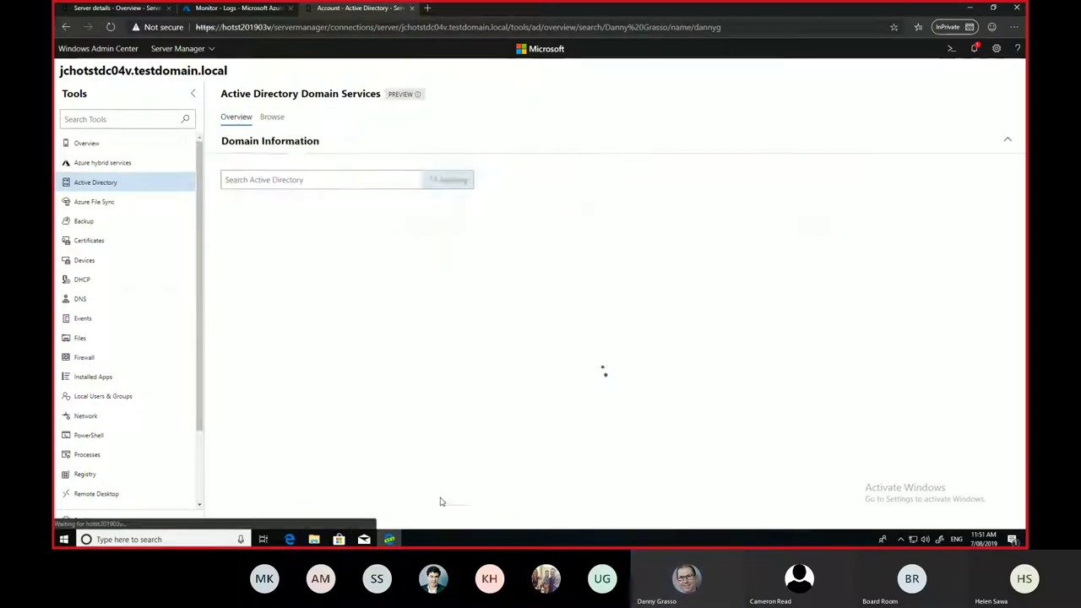
Return to the list of all connections, and switch to the slide presentation to show the slide after the Windows Admin Center demo title
click(108, 51)
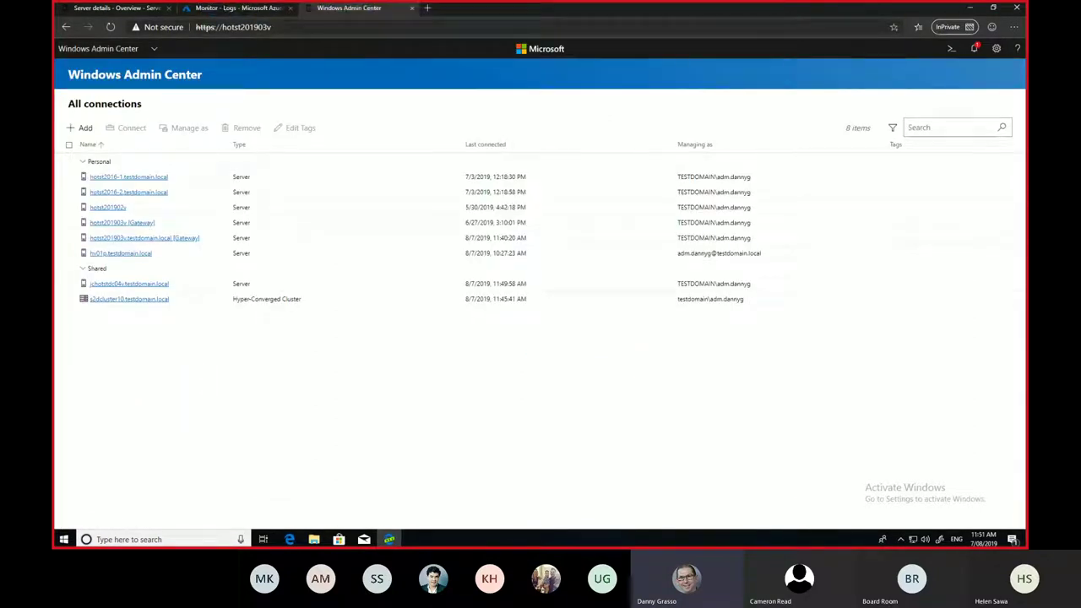
key(alt+Tab)
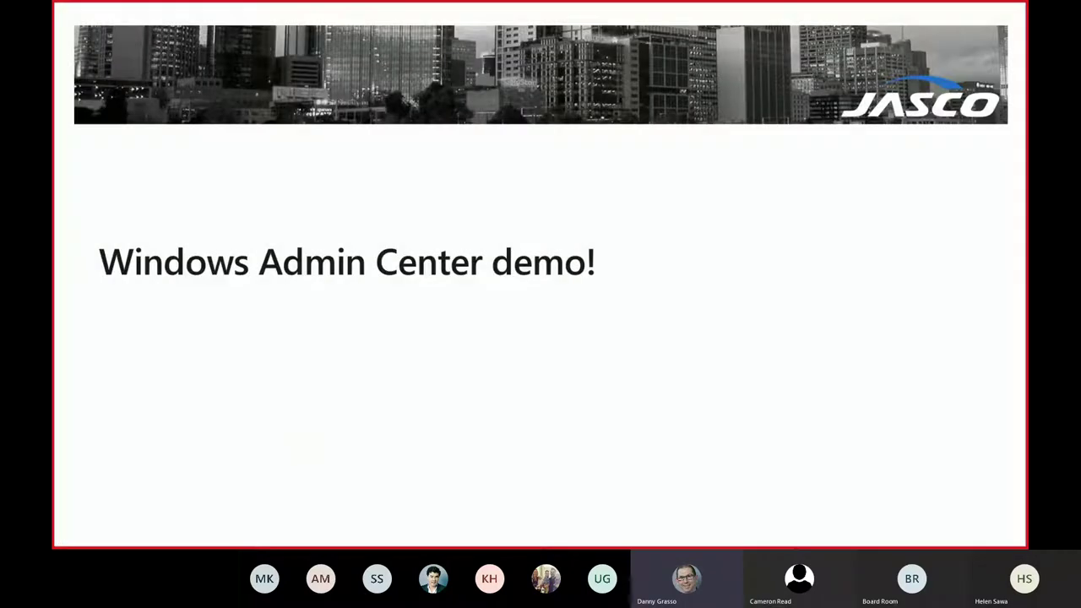
key(Right)
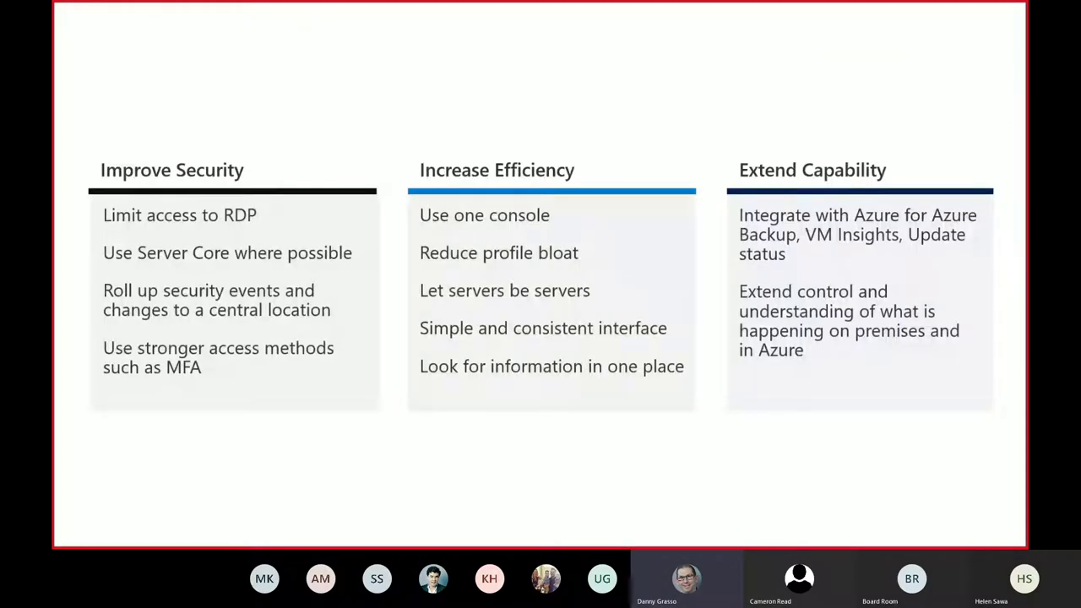